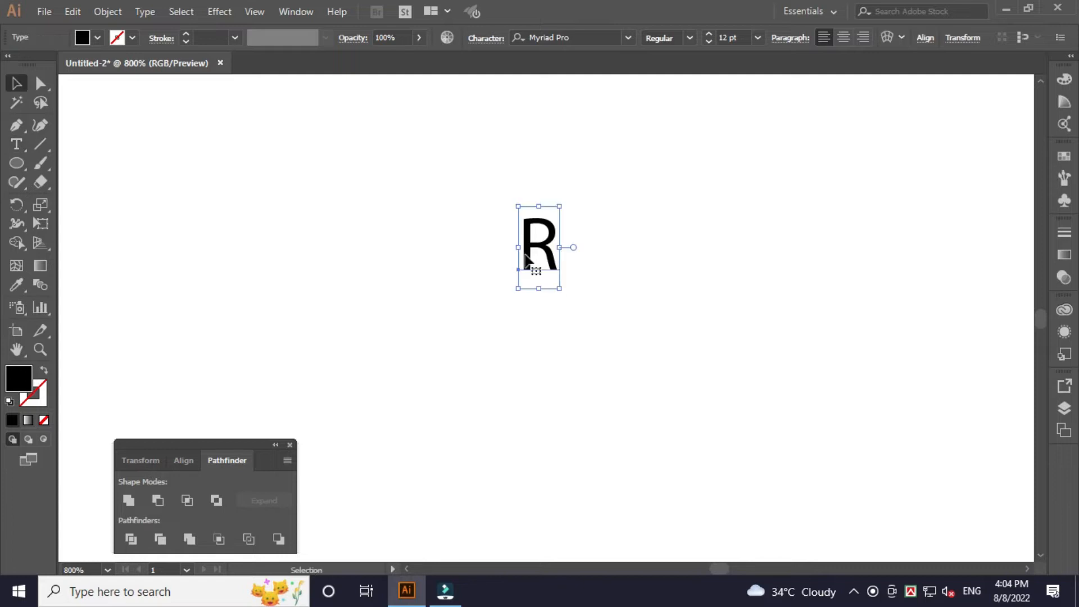
Step: Move the letter R toward the artboard's lower left and change its font to Baumans
drag(540, 247, 397, 298)
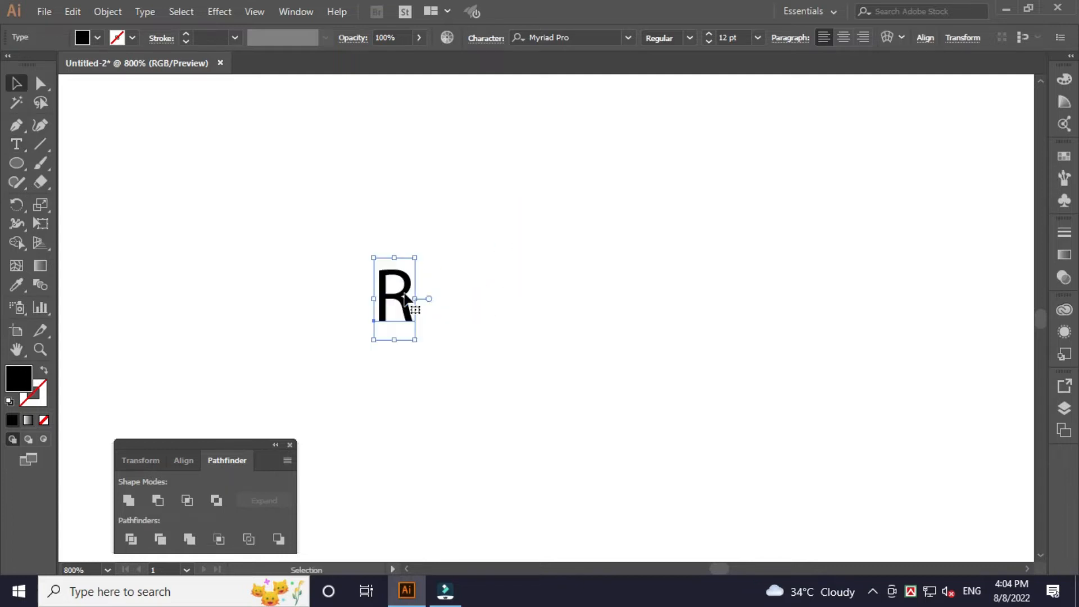
click(576, 37)
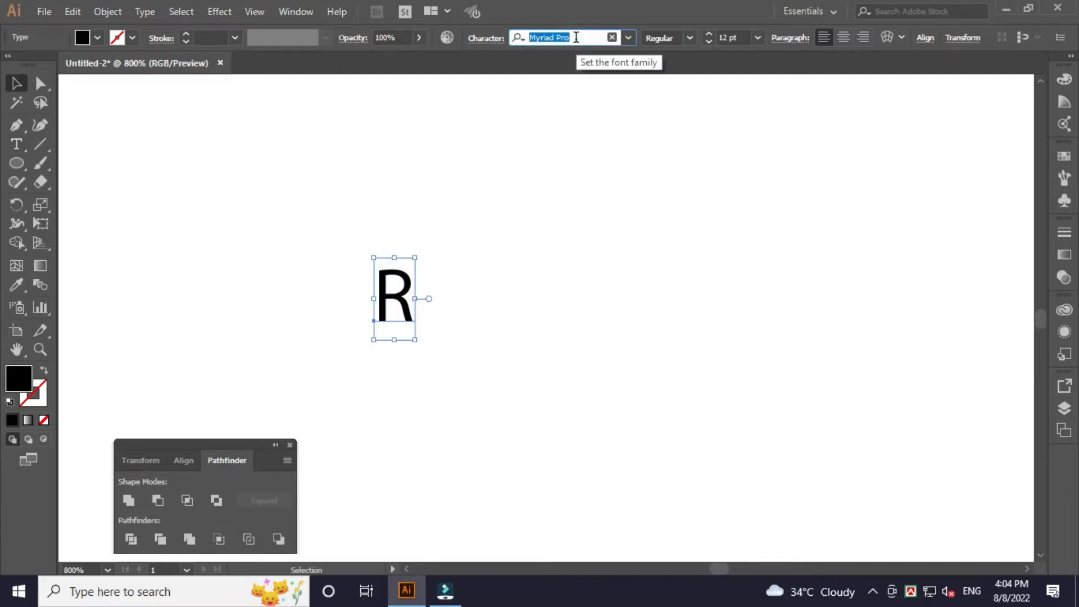
text(MAU)
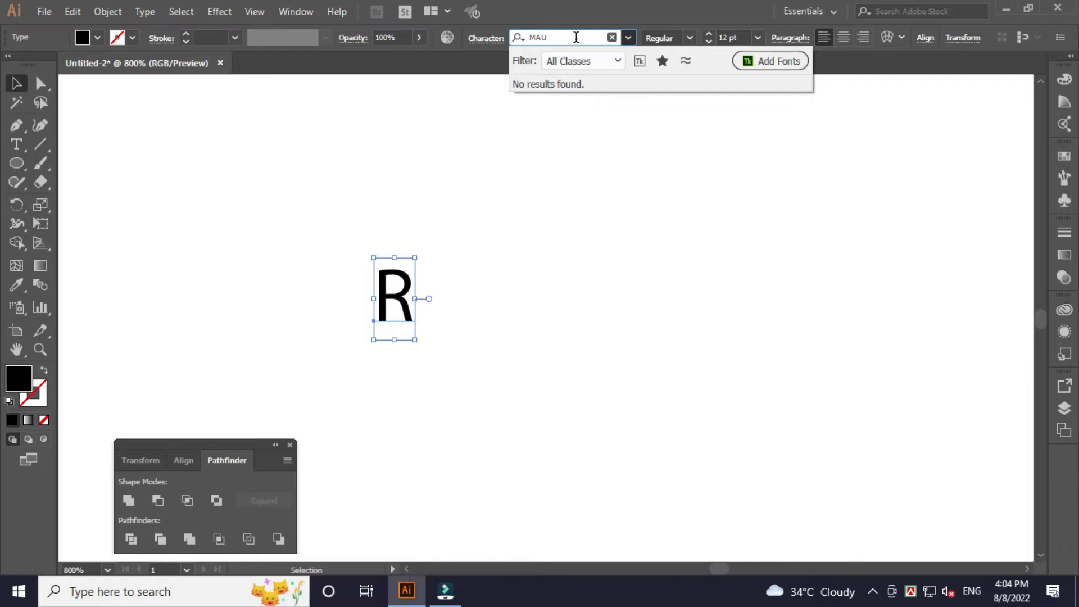
key(BackSpace)
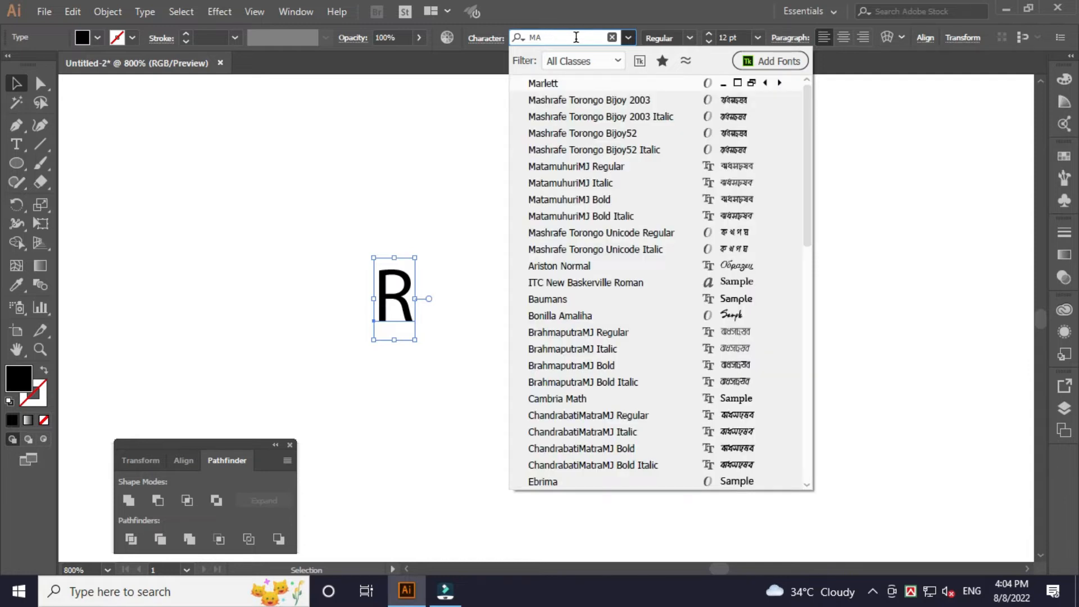
key(BackSpace)
key(BackSpace)
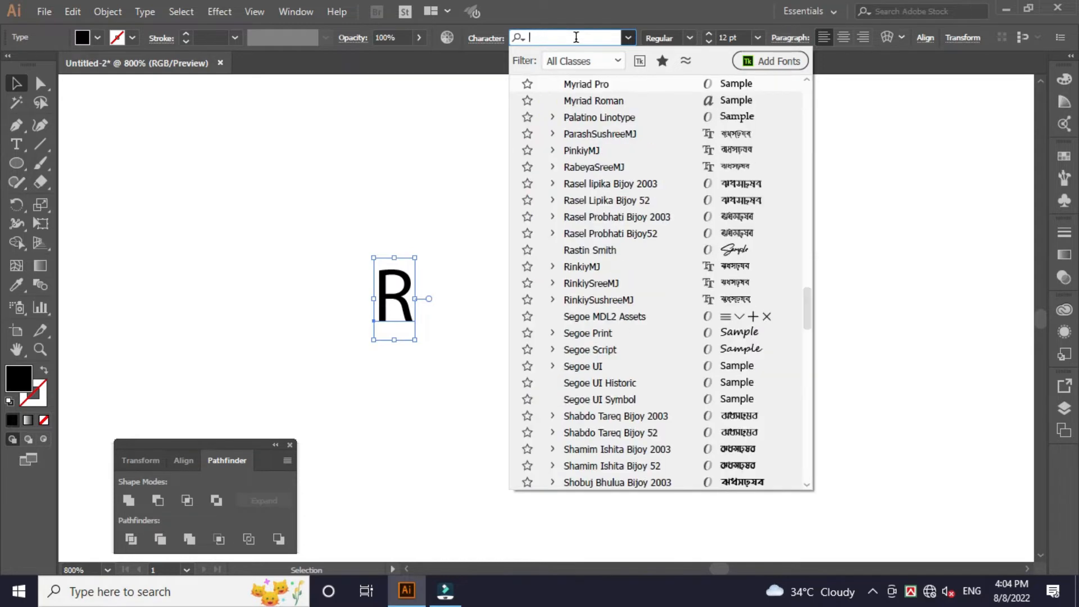
text(BAU)
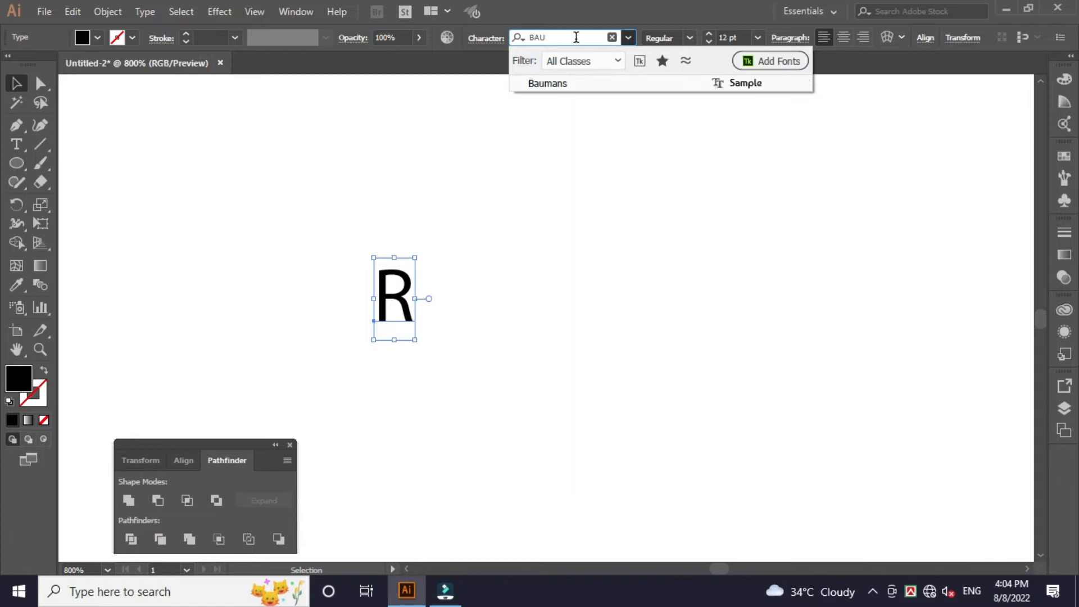
click(556, 86)
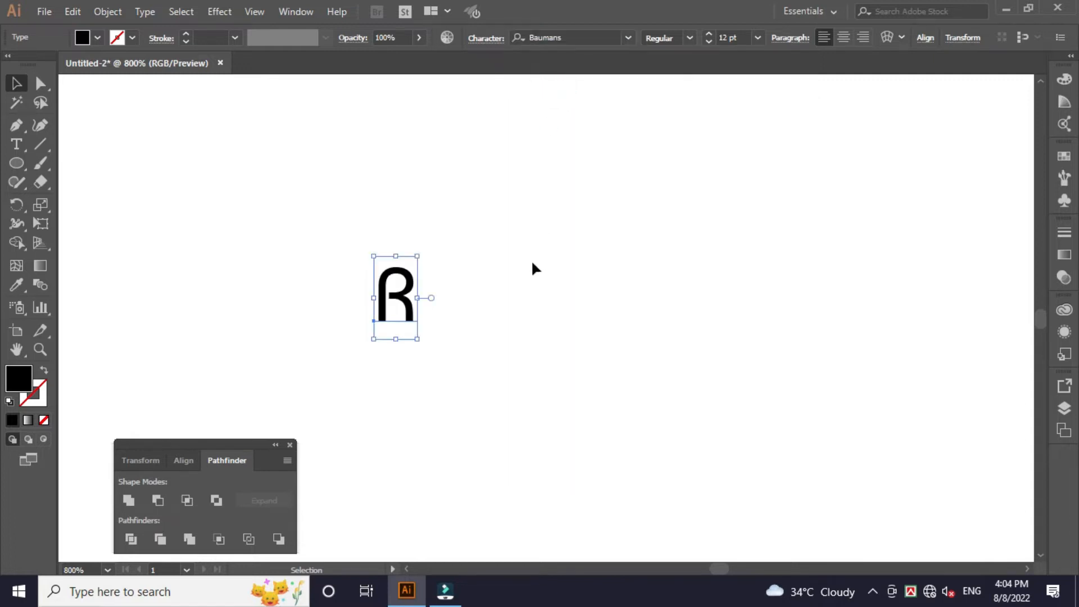
Step: Bring the letter R back toward the middle of the view and enlarge it proportionally to about 44 pt
click(442, 295)
drag(407, 298, 575, 295)
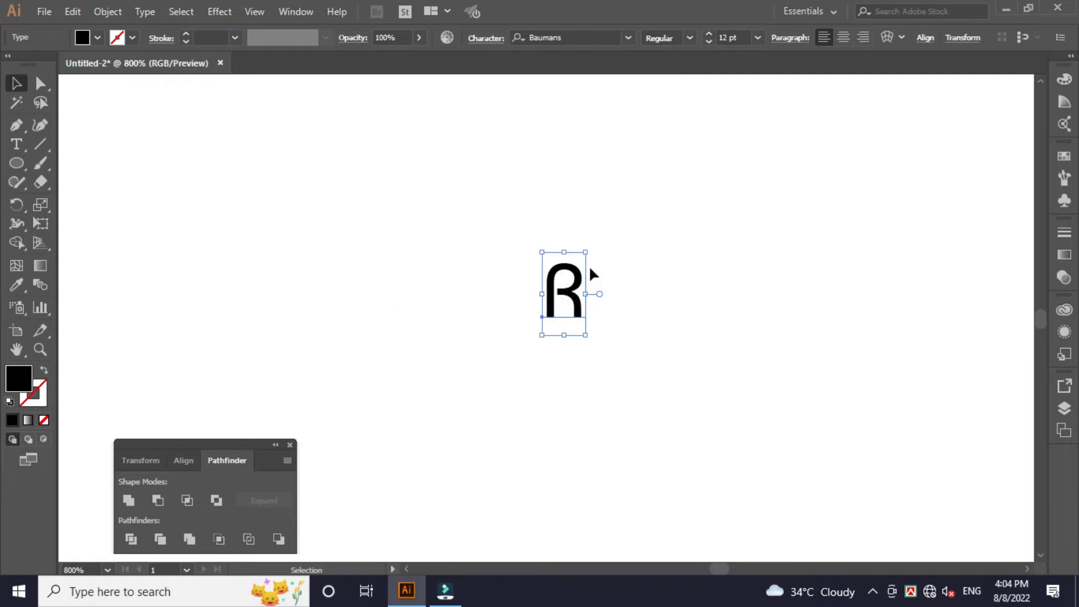
drag(590, 256, 753, 144)
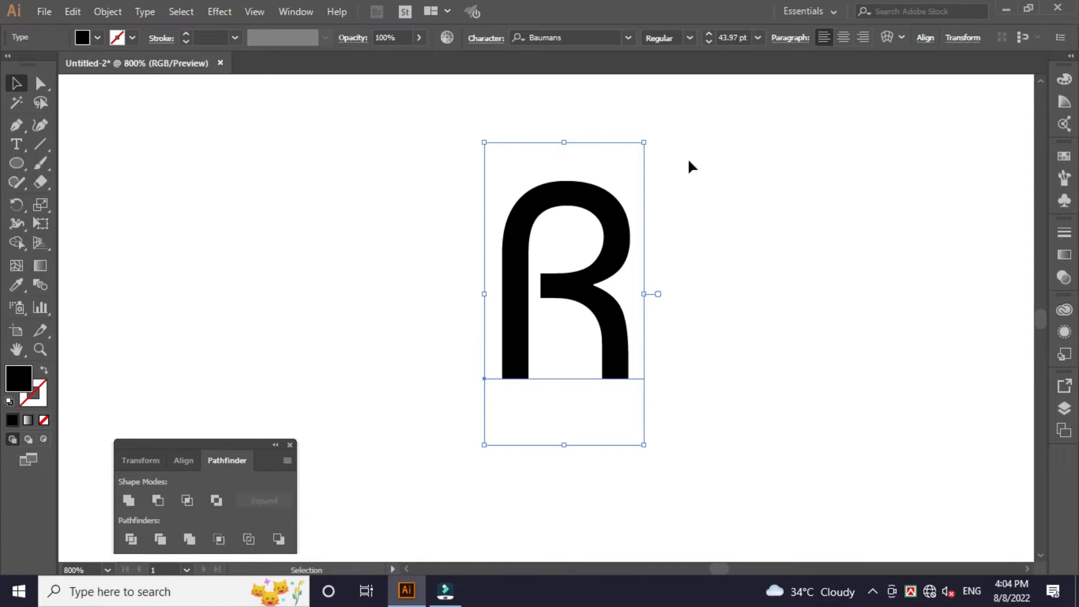
drag(614, 252, 599, 254)
click(670, 245)
click(589, 239)
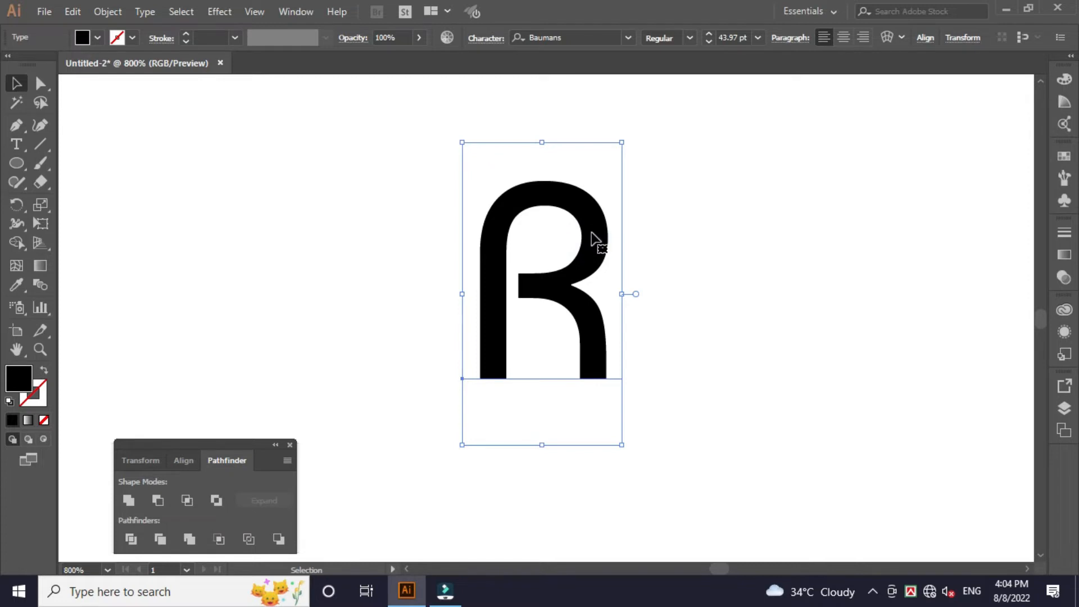
click(669, 218)
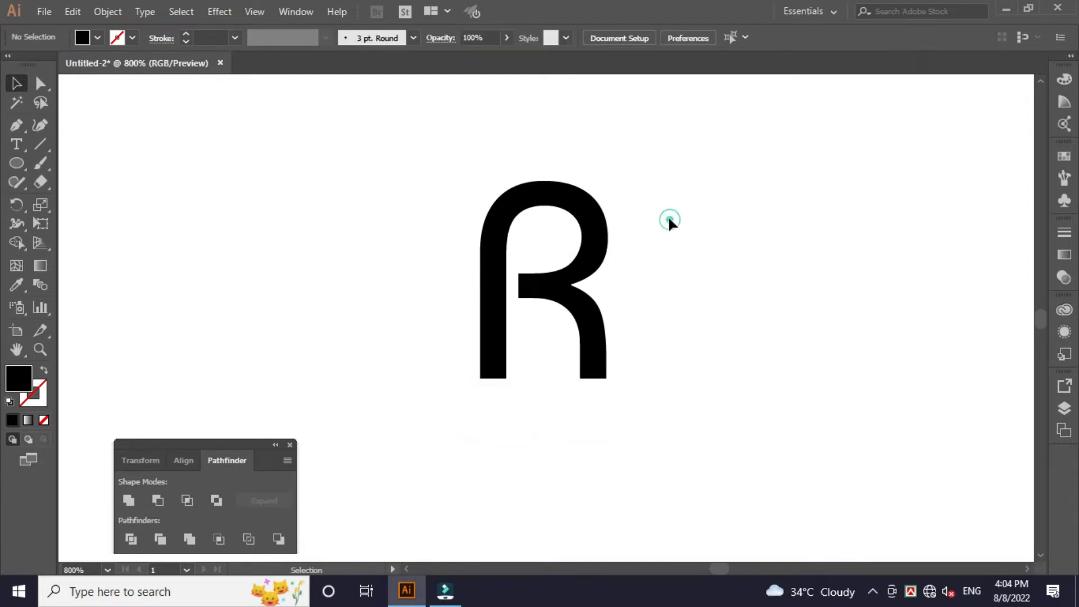
Step: Convert the letter R text to outlines
click(586, 224)
right_click(585, 215)
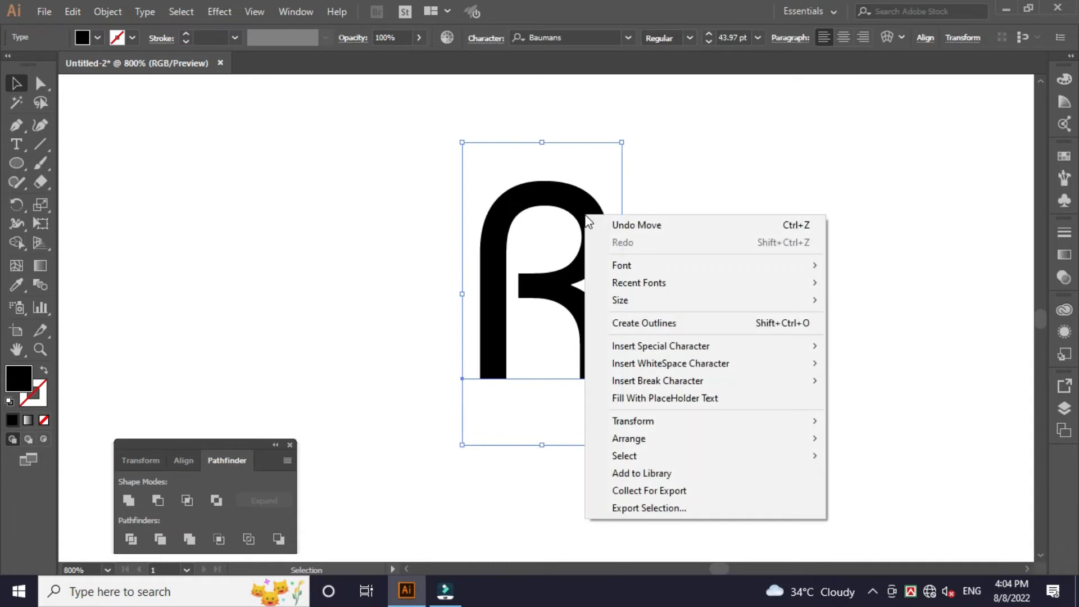
click(642, 324)
click(687, 309)
click(588, 258)
click(584, 250)
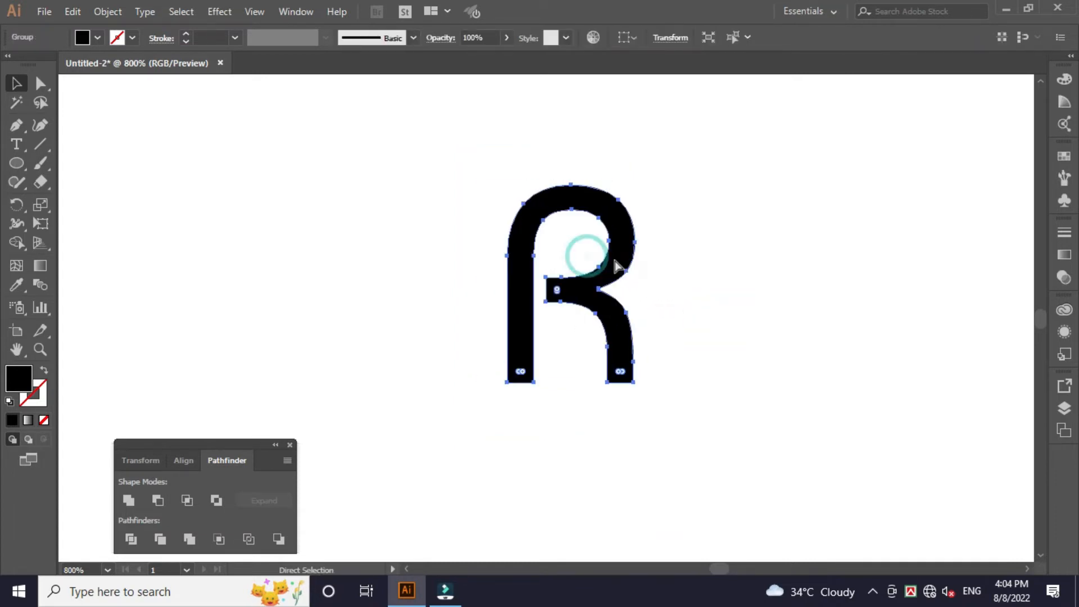
Step: Move the outlined R to the right to leave empty space beside it
click(649, 268)
drag(585, 271, 725, 266)
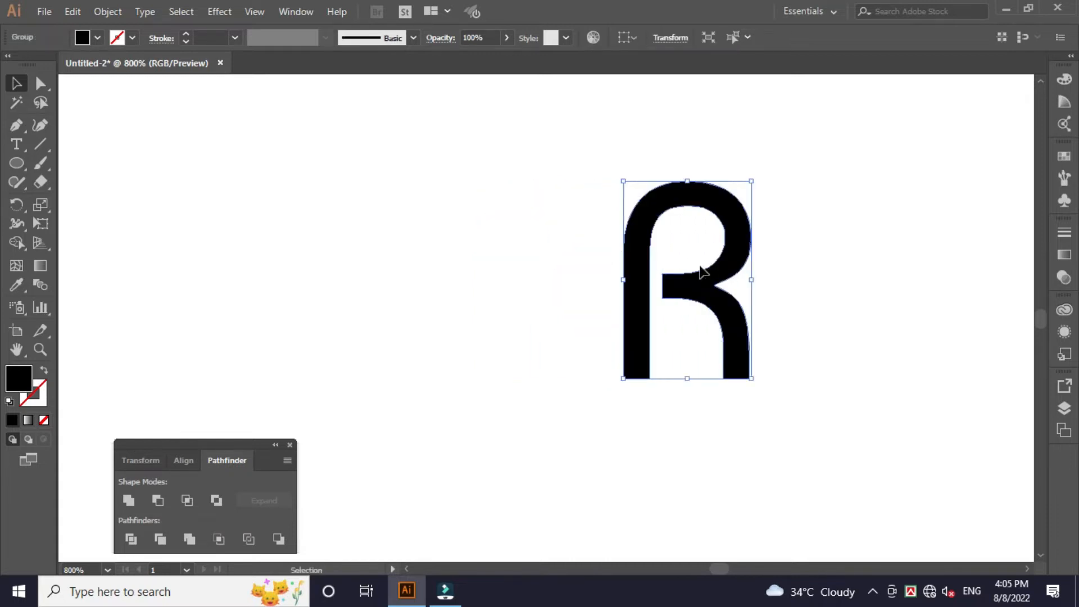
click(535, 248)
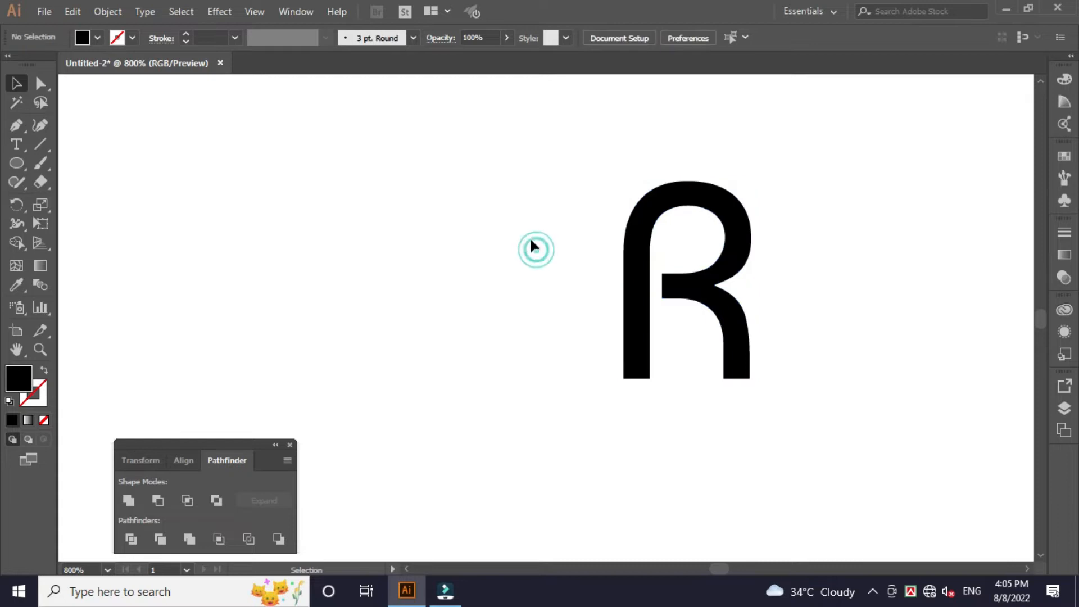
key(space)
drag(527, 231, 515, 246)
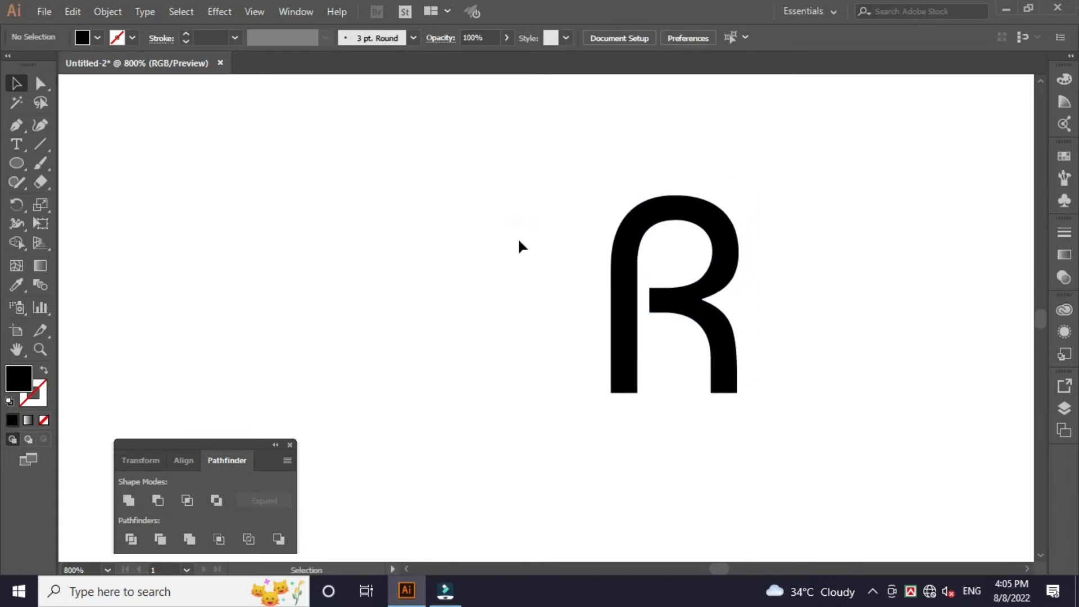
Step: Draw an upright rectangle to the left of the R, slightly taller and wider than the letter
click(16, 159)
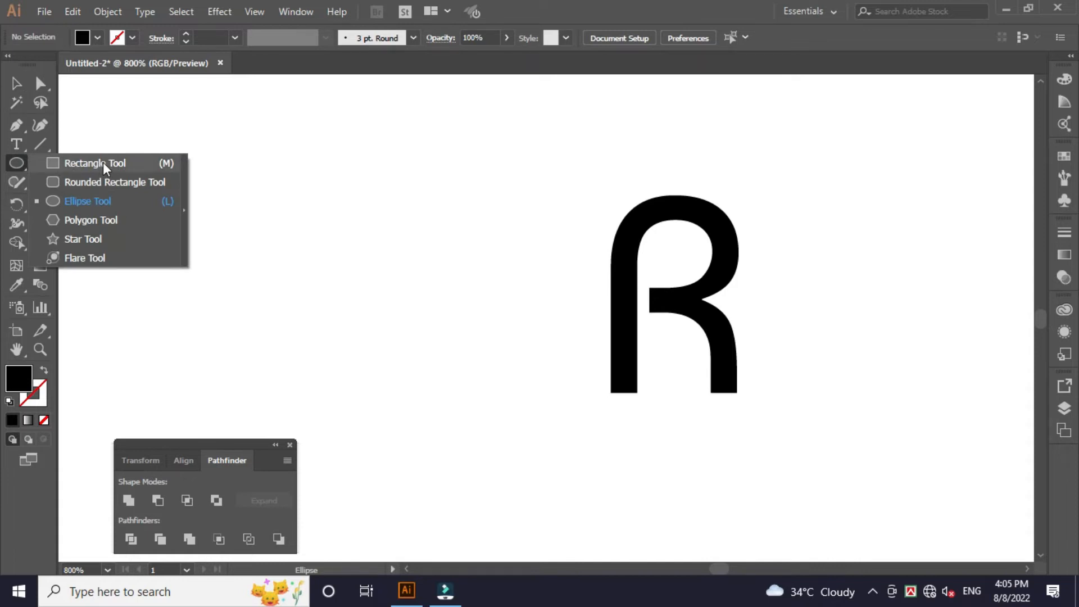
click(103, 162)
drag(418, 186, 576, 402)
key(v)
click(520, 467)
click(527, 361)
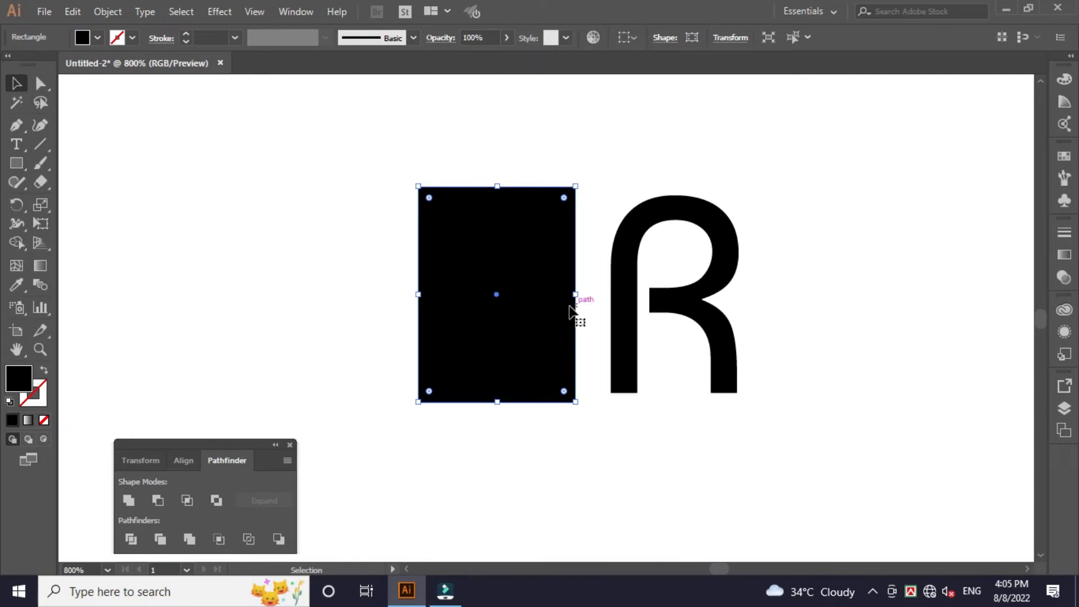
Step: Fill the rectangle with the dark green swatch and round all four of its corners moderately
click(1067, 156)
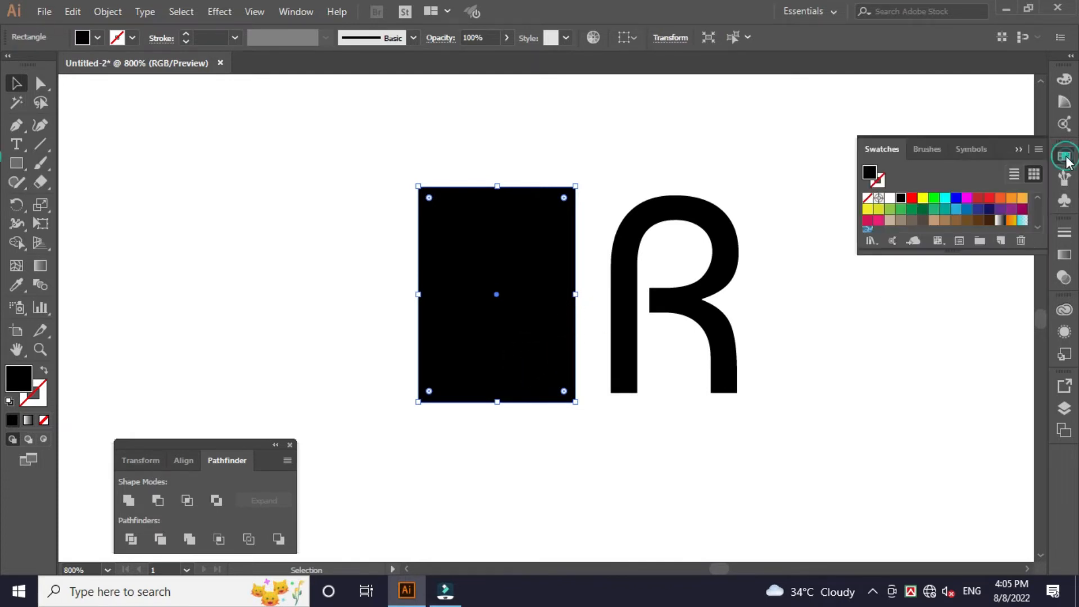
click(922, 209)
click(910, 303)
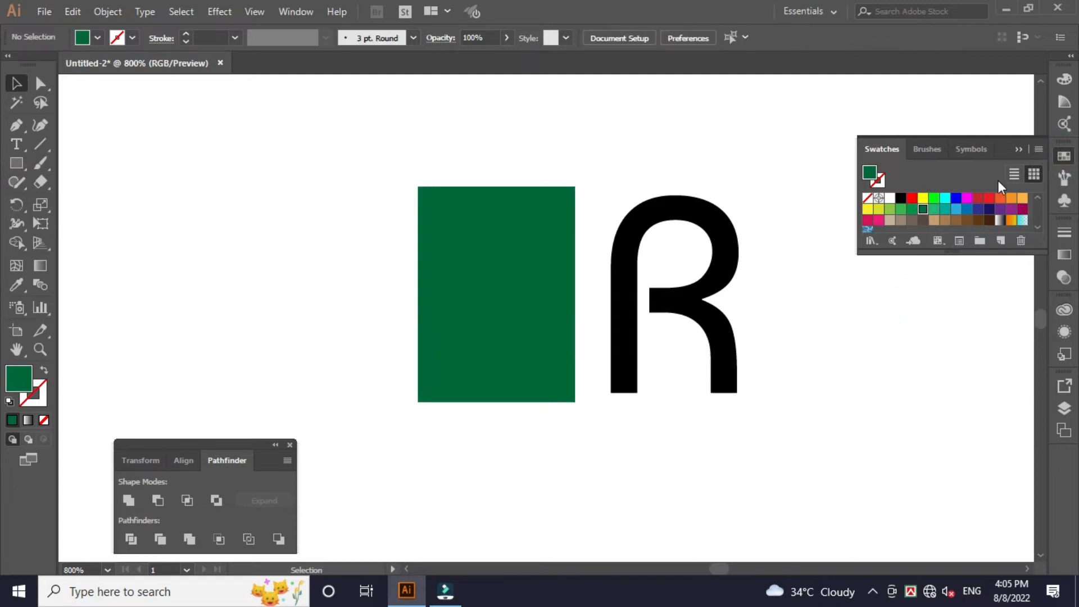
click(517, 272)
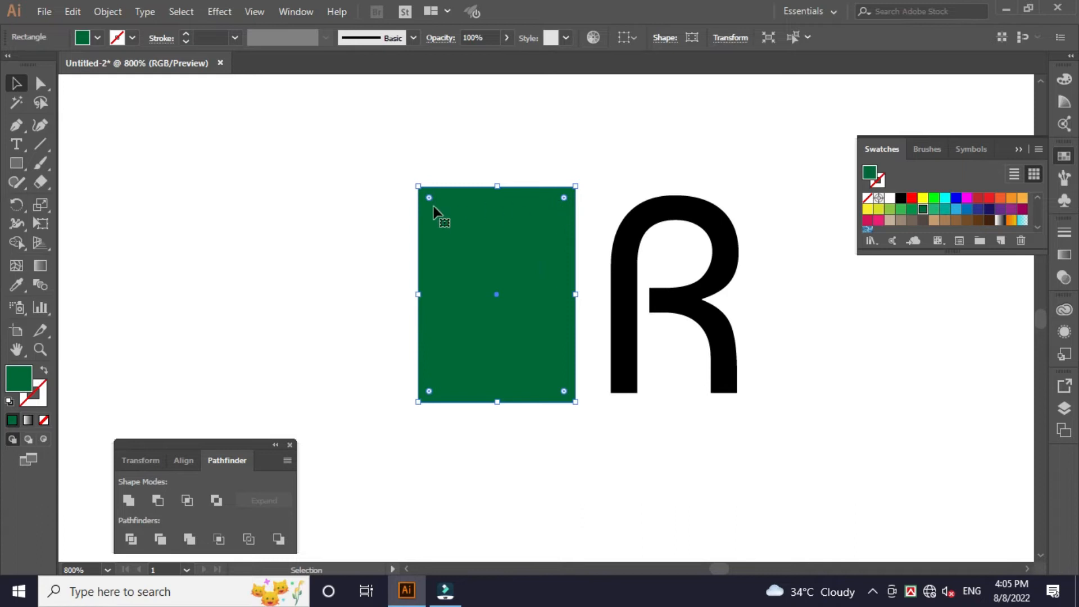
drag(563, 199, 560, 219)
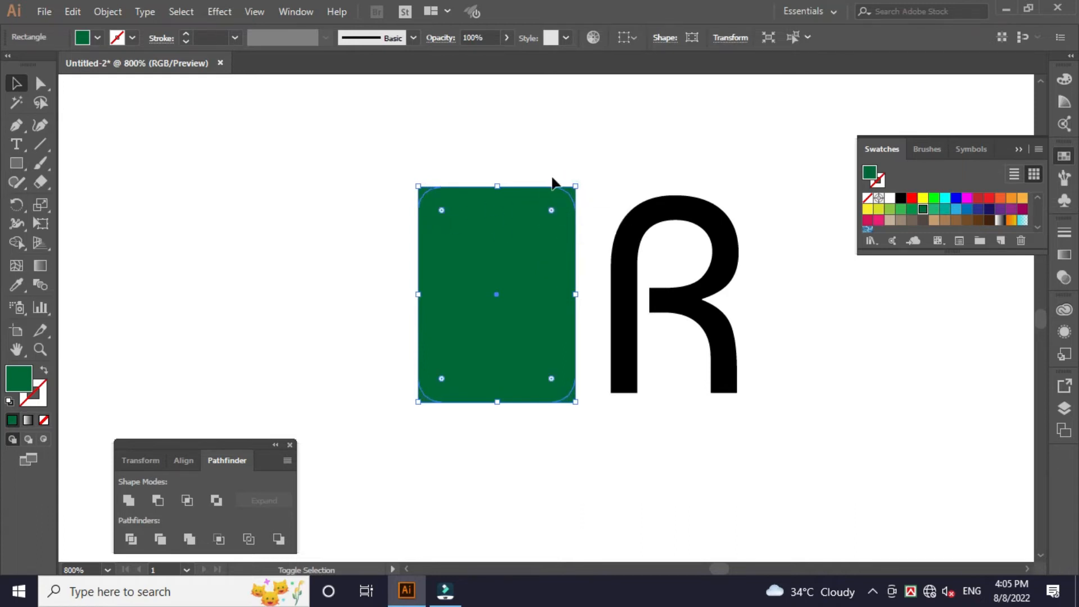
click(549, 144)
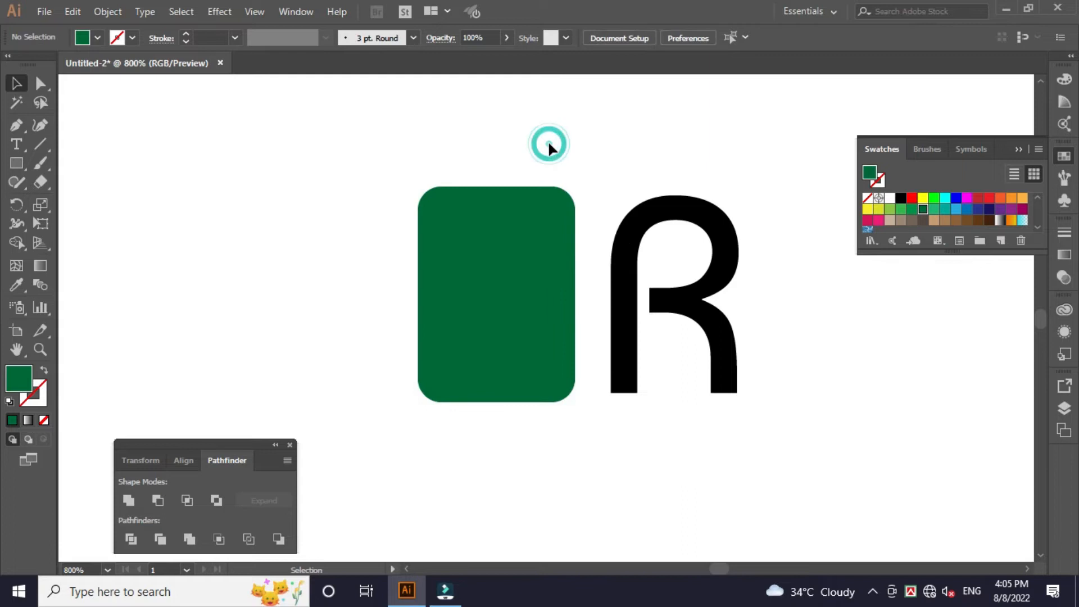
Step: Align the green rectangle and the R to each other's centers, both vertically and horizontally
click(459, 149)
drag(364, 158, 805, 382)
click(805, 382)
click(710, 314)
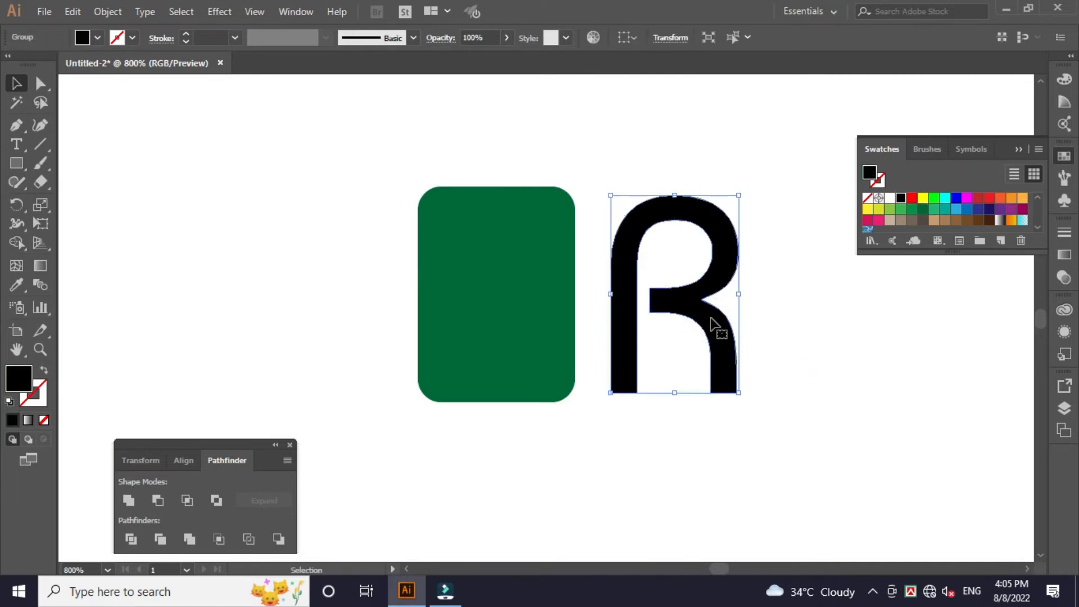
drag(361, 164, 753, 385)
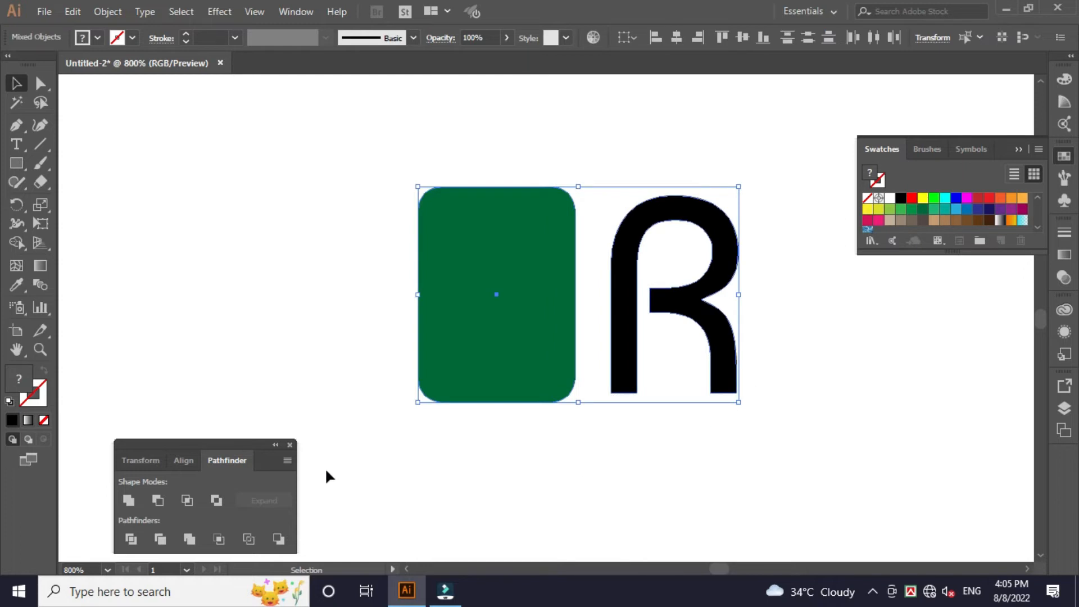
click(185, 462)
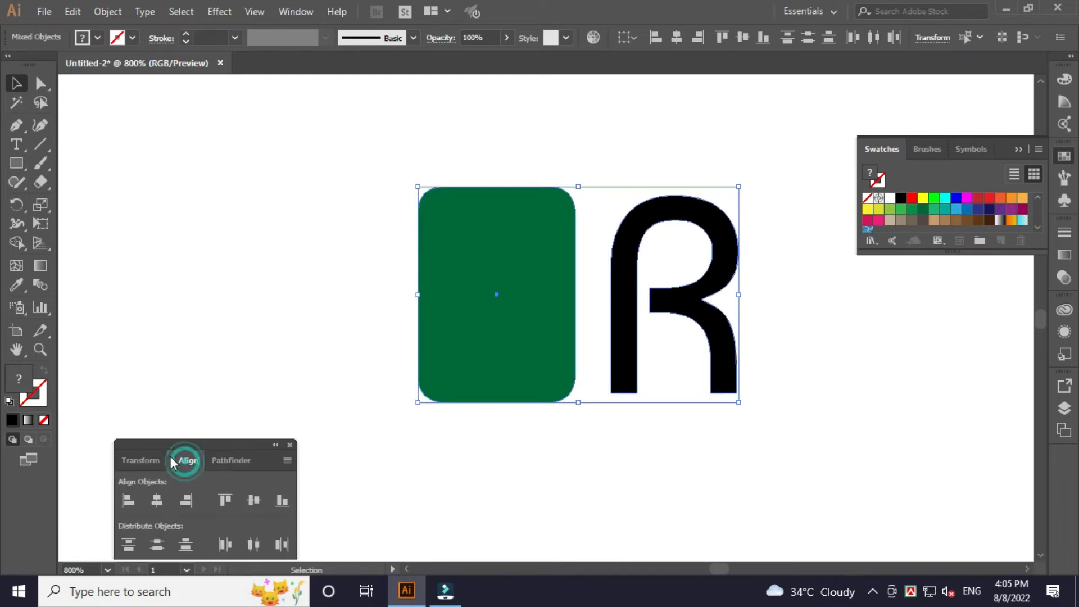
click(250, 500)
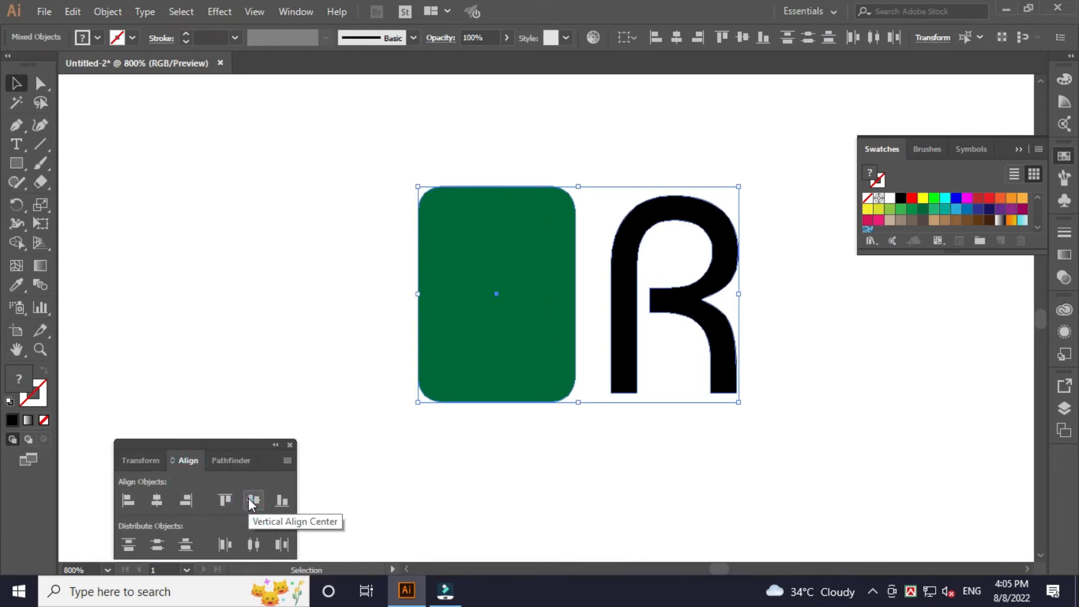
click(157, 500)
click(699, 391)
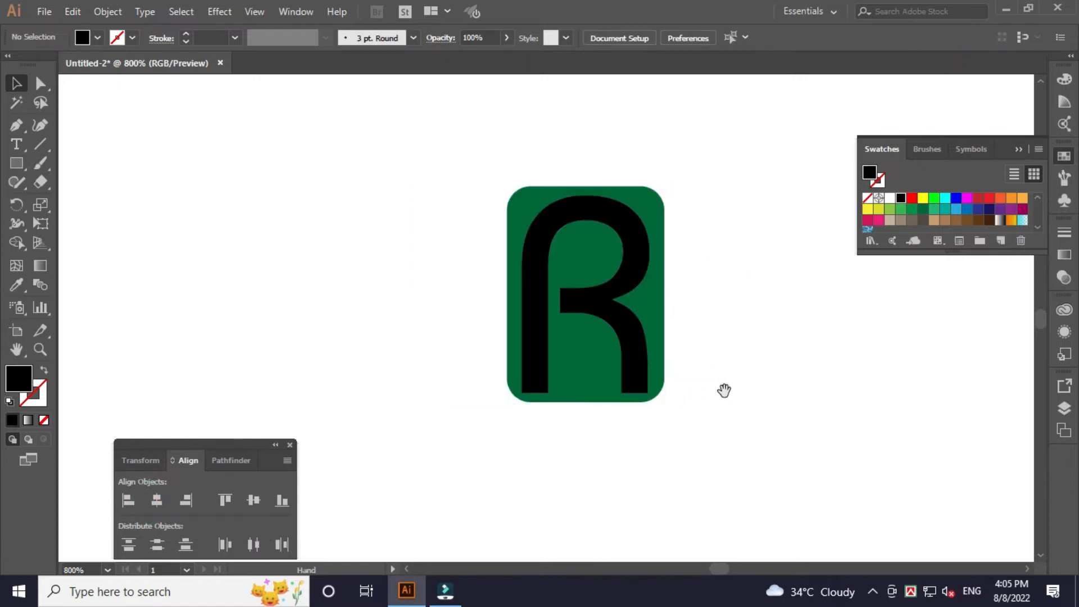
drag(723, 390, 699, 393)
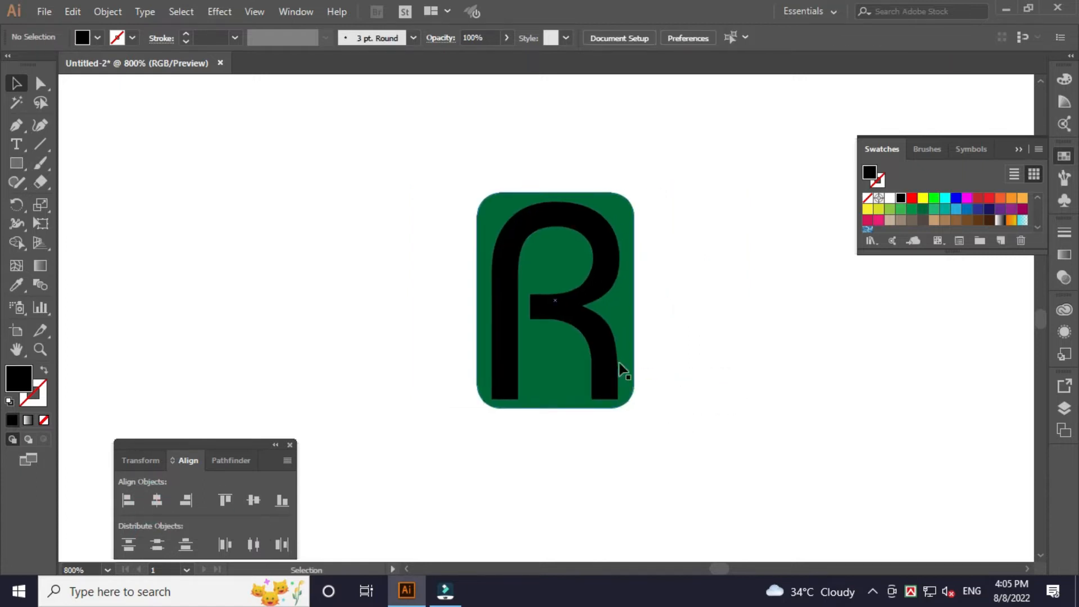
Step: Fill the R on the green rectangle with white
click(600, 356)
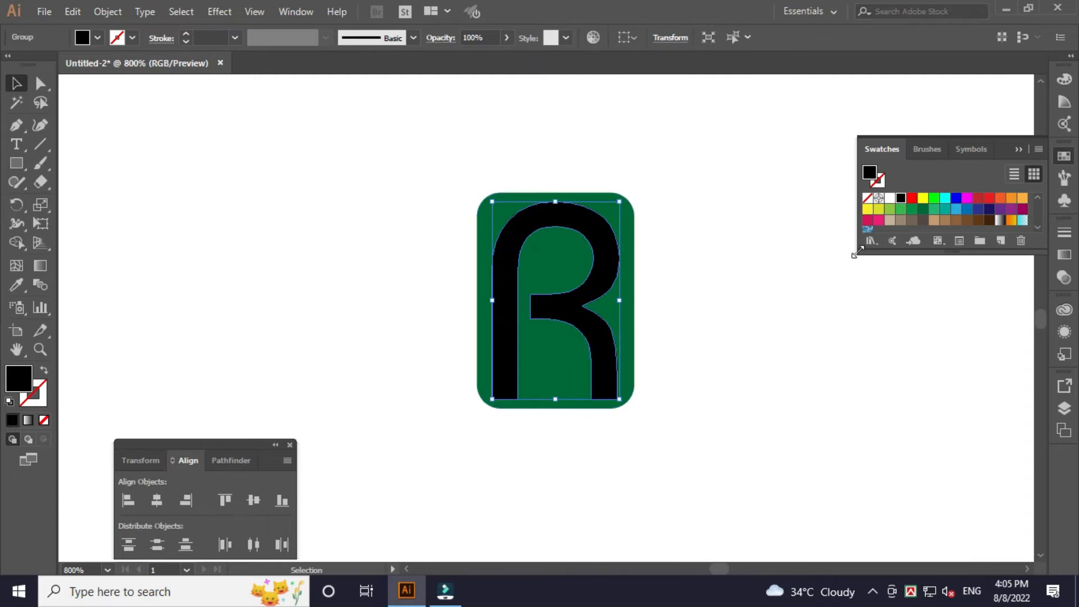
click(889, 198)
click(824, 285)
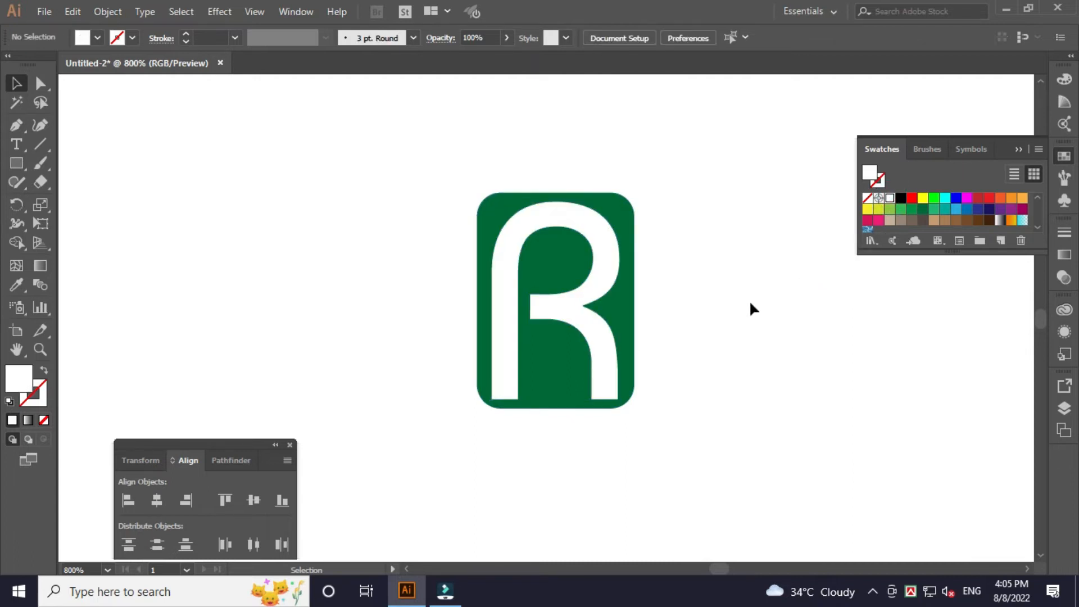
drag(771, 325, 753, 326)
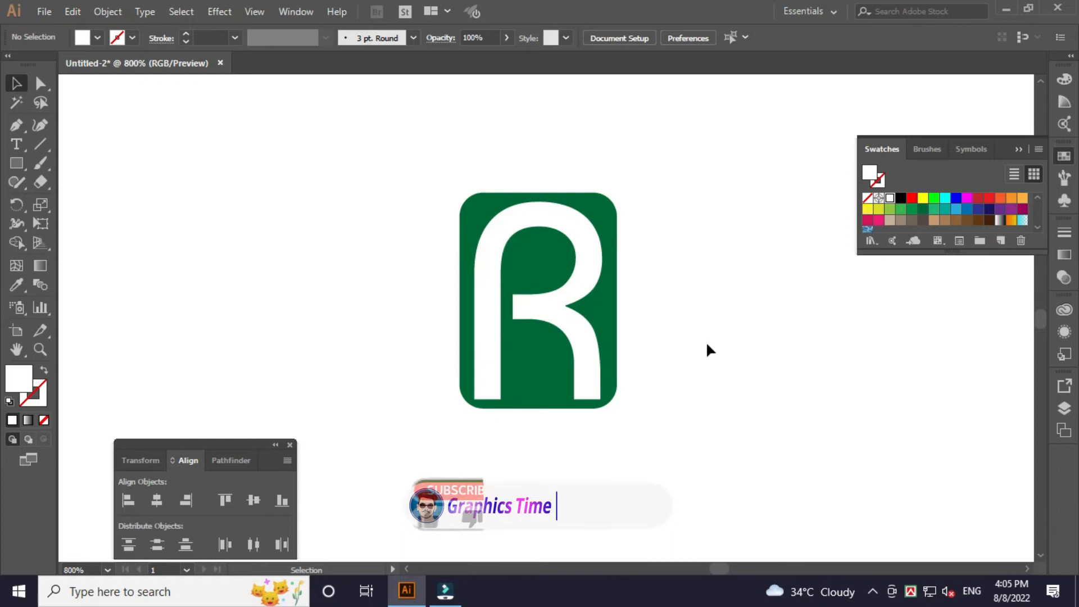
Step: Scale the white R down slightly about its center for a wider margin inside the green rectangle
click(578, 313)
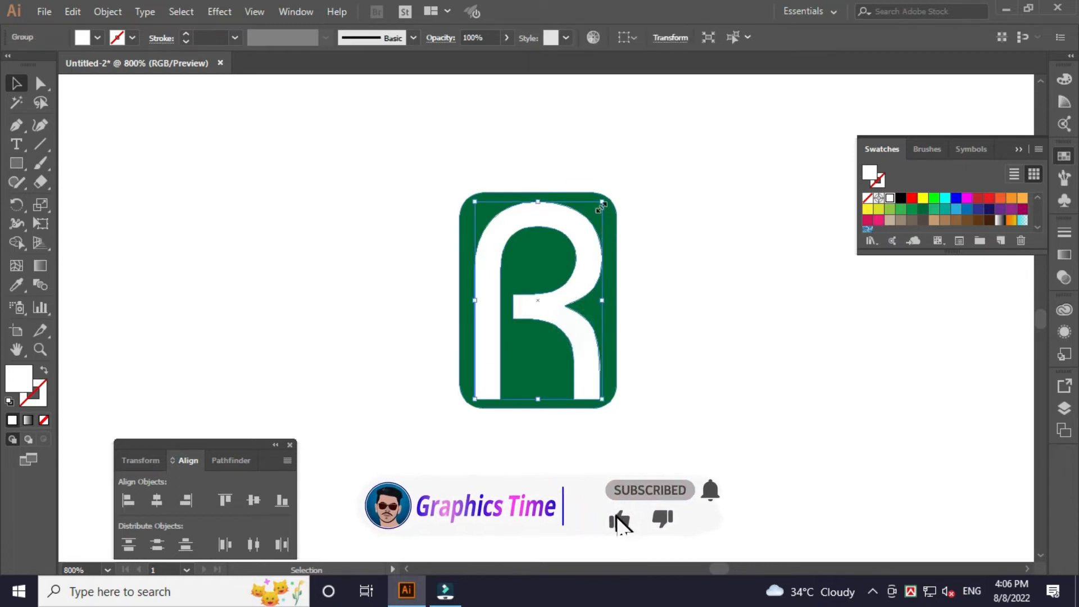
drag(600, 200, 599, 204)
click(692, 305)
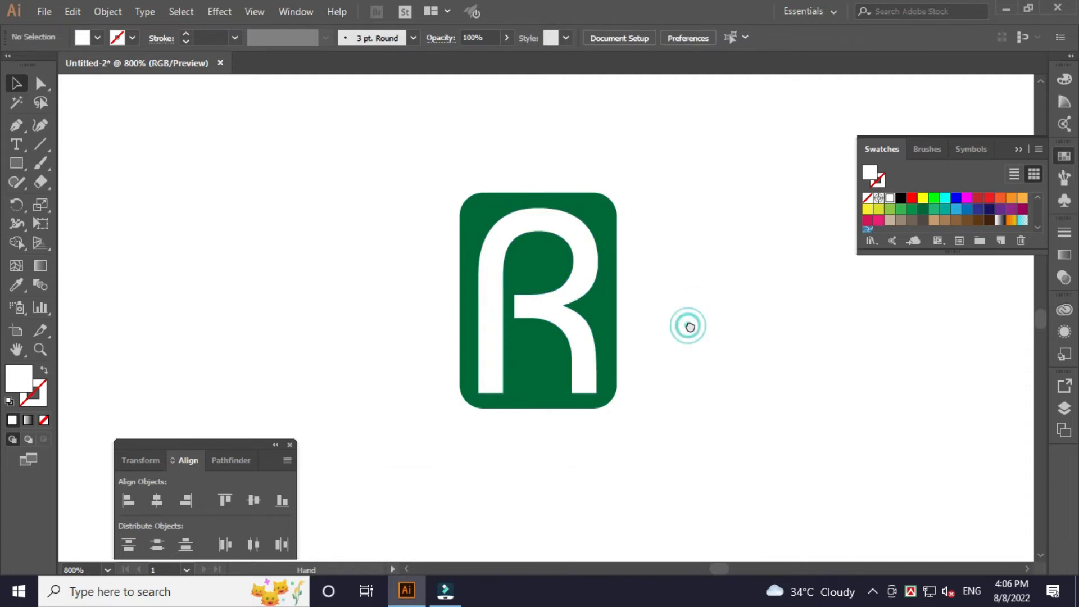
drag(686, 325, 690, 325)
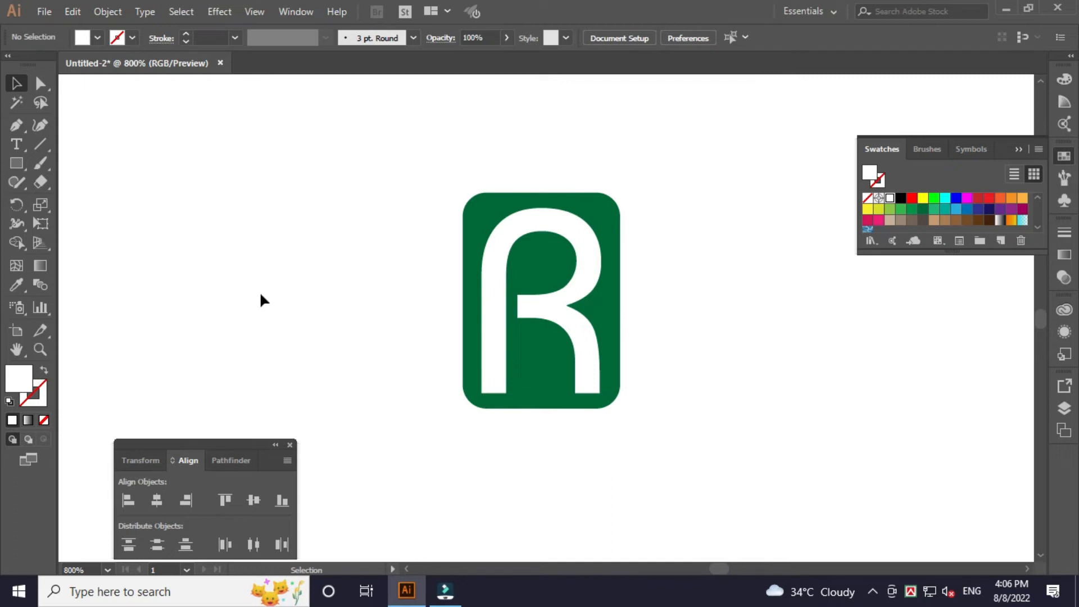
Step: Create a 50 by 50 pt circle with the Ellipse tool beside the green logo rectangle
click(17, 163)
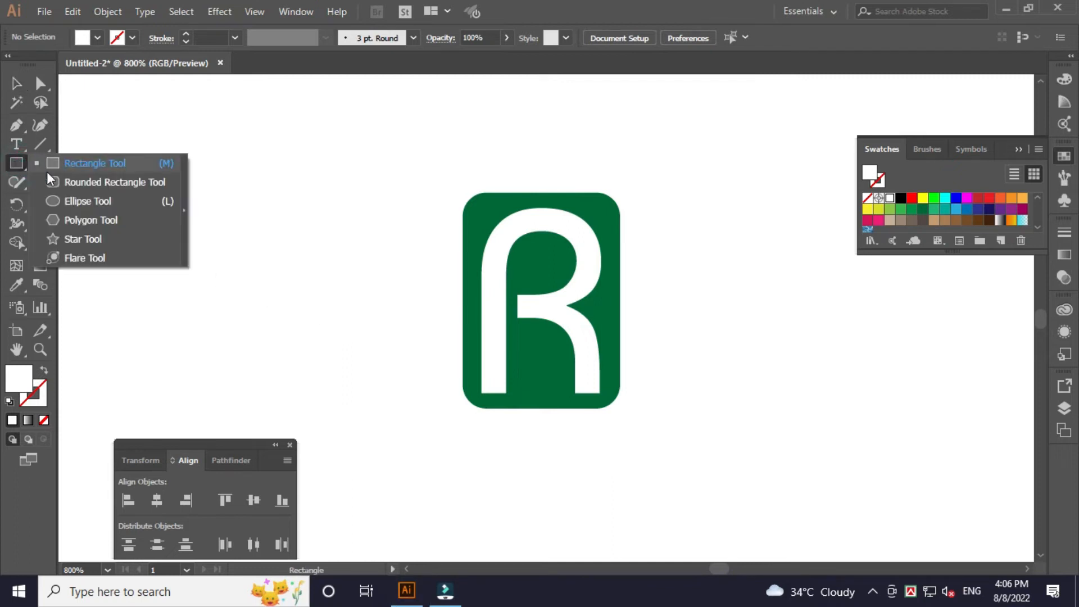
click(83, 204)
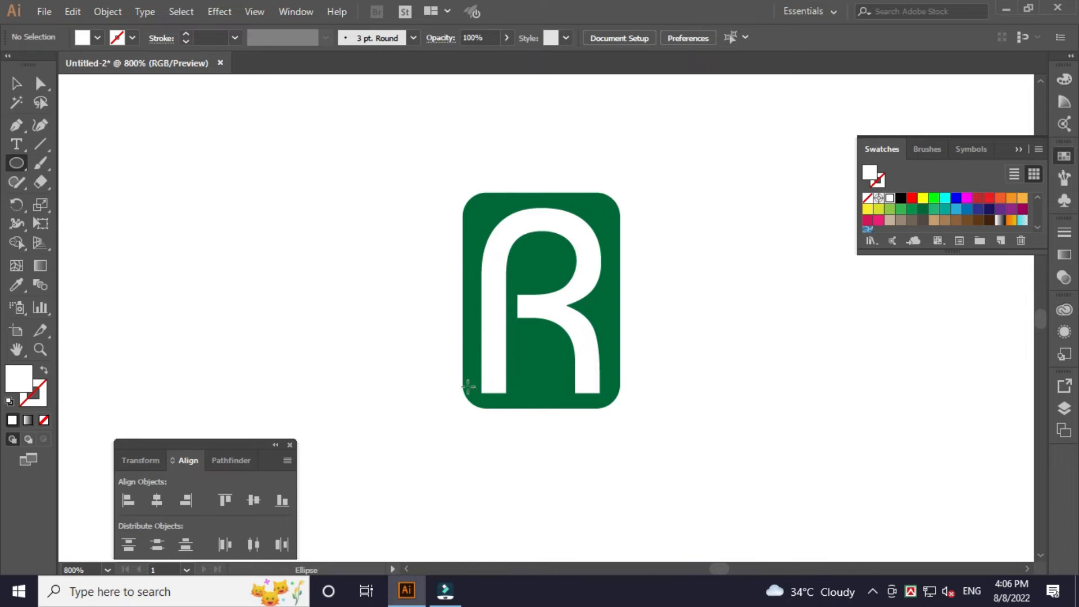
click(706, 347)
click(541, 263)
drag(541, 263, 454, 265)
text(50)
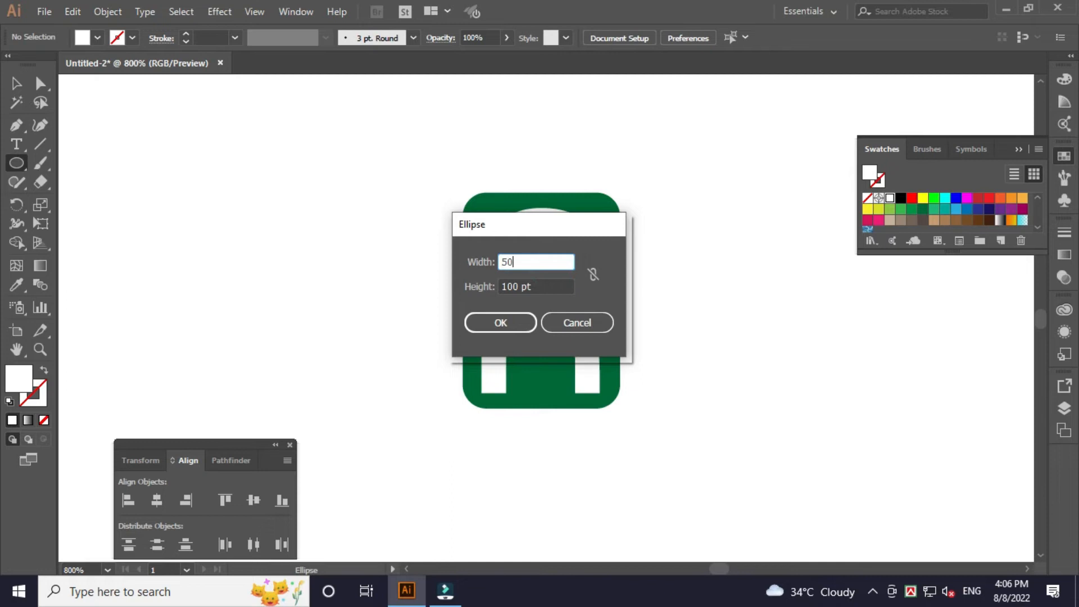
key(Tab)
text(50)
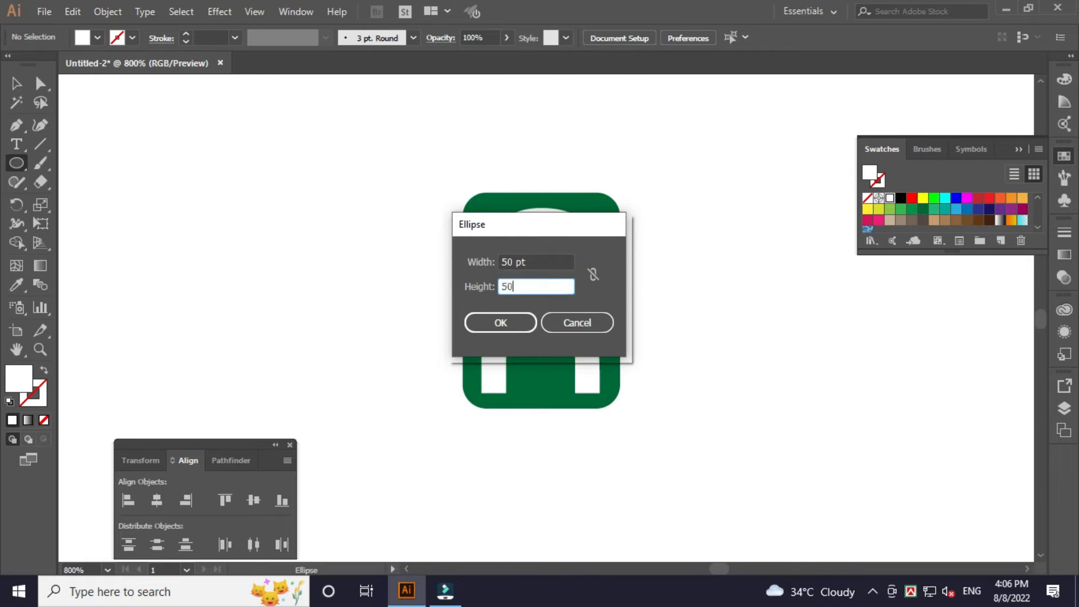
click(499, 326)
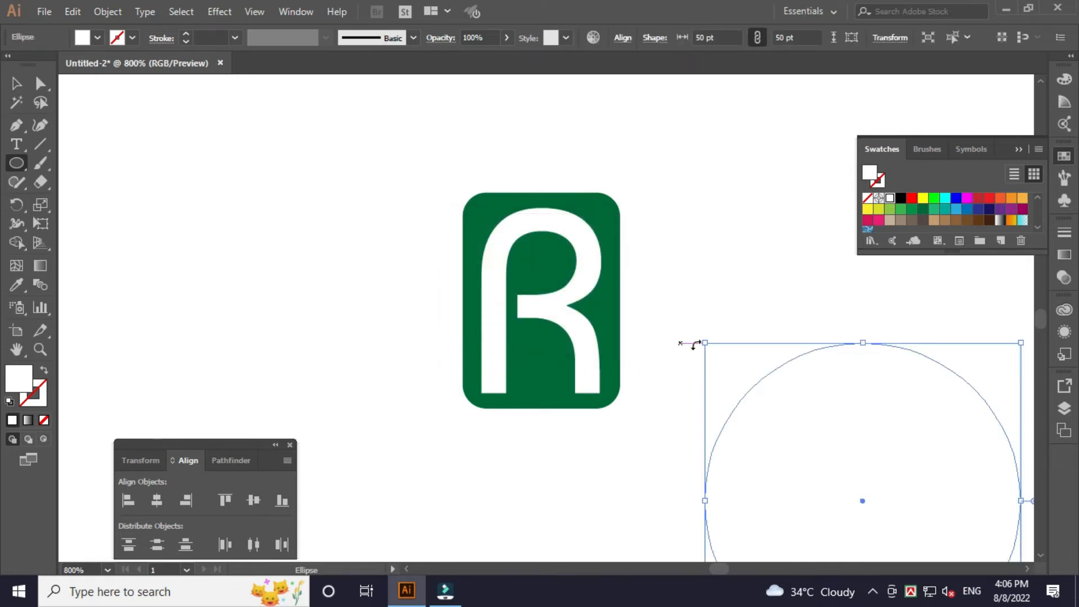
Step: Fill the new circle with the medium green swatch and move it next to the logo rectangle
key(v)
drag(764, 375, 711, 300)
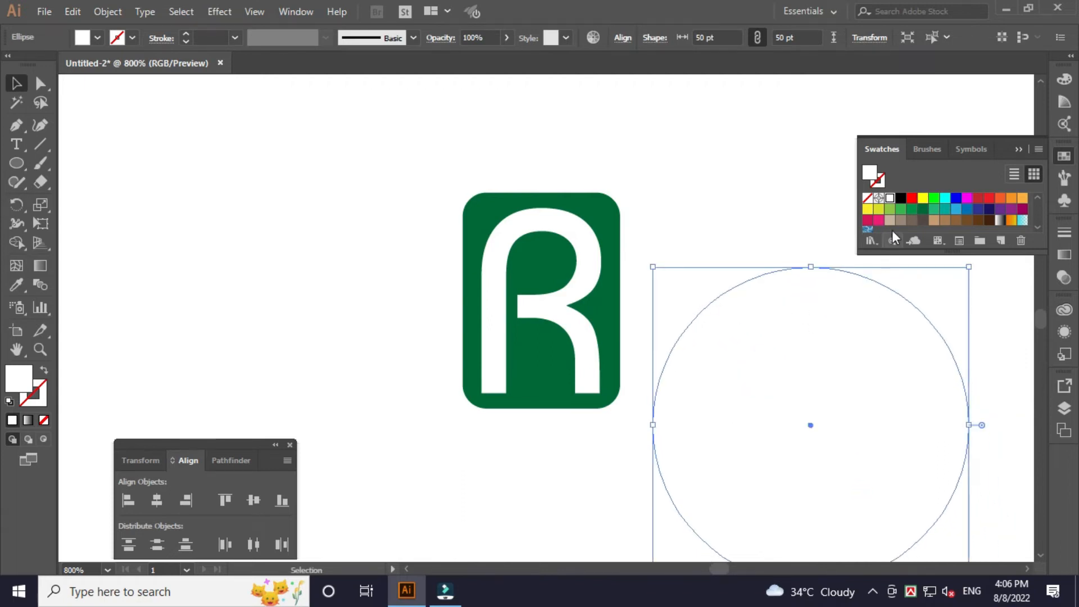
click(901, 209)
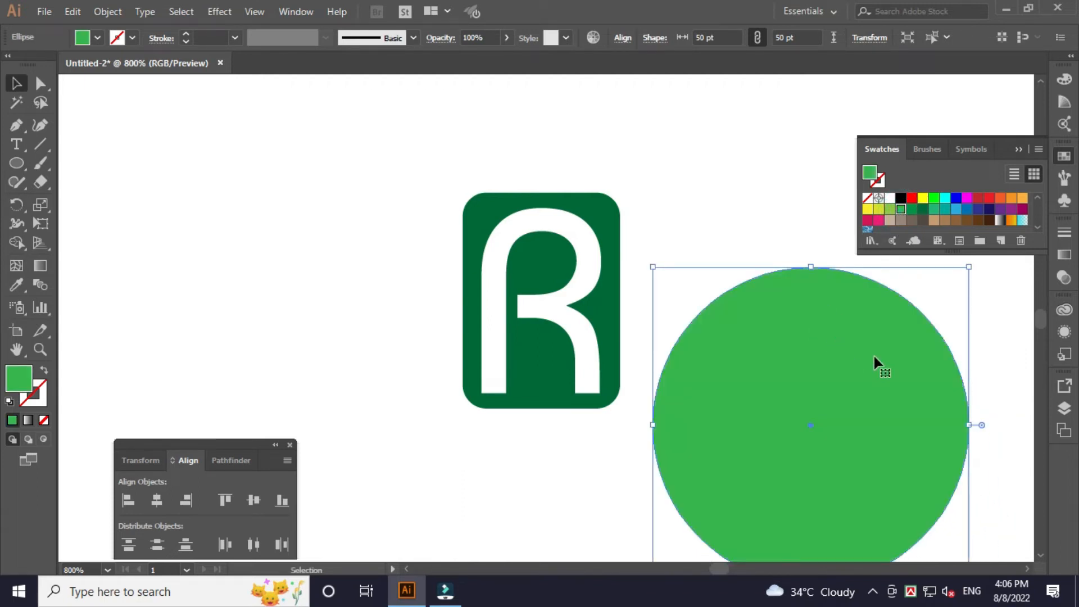
drag(877, 363, 844, 341)
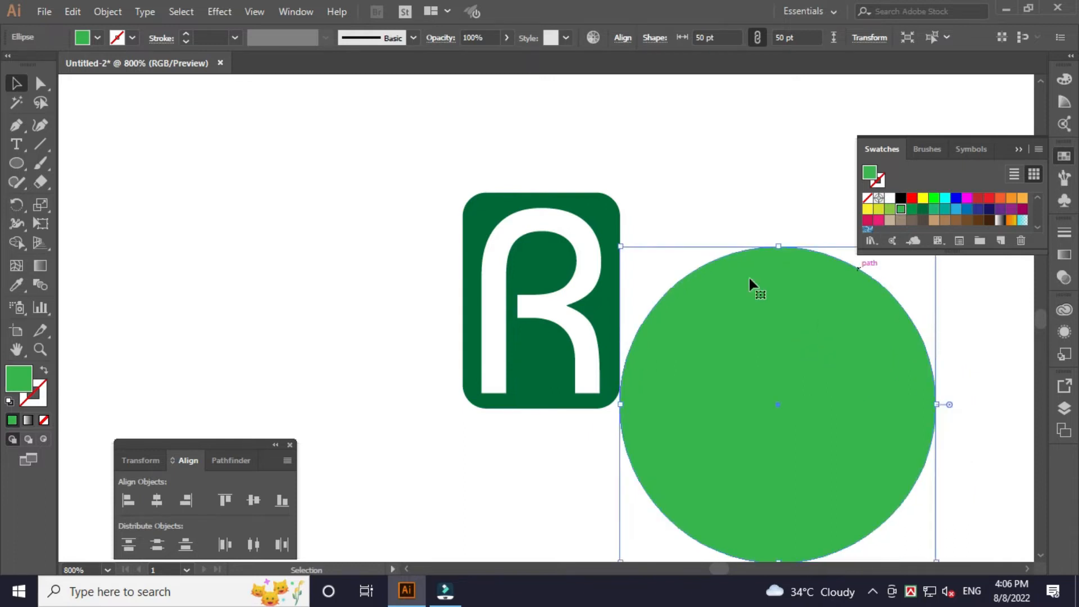
Step: Scale the green circle down to about 11.5 pt and fit it into the lower-left corner of the logo rectangle
drag(621, 246, 726, 352)
drag(803, 387, 539, 349)
drag(569, 302, 536, 336)
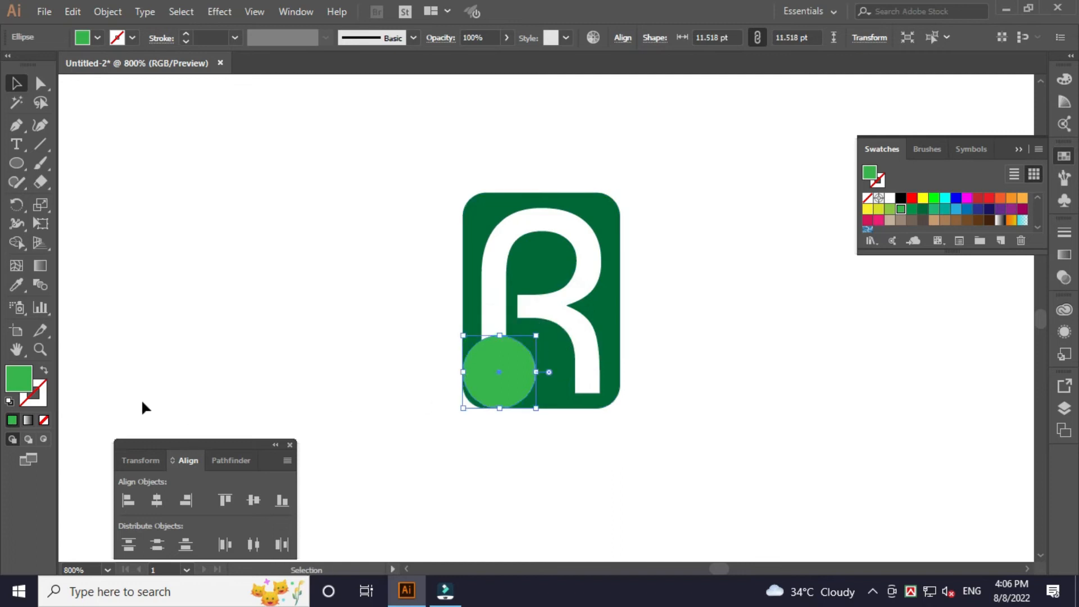
Step: Remove the circle's fill to see beneath it, shrink it to about 9.89 pt in the rectangle's corner, and restore its green fill
click(44, 420)
key(ctrl+space)
drag(441, 311, 639, 460)
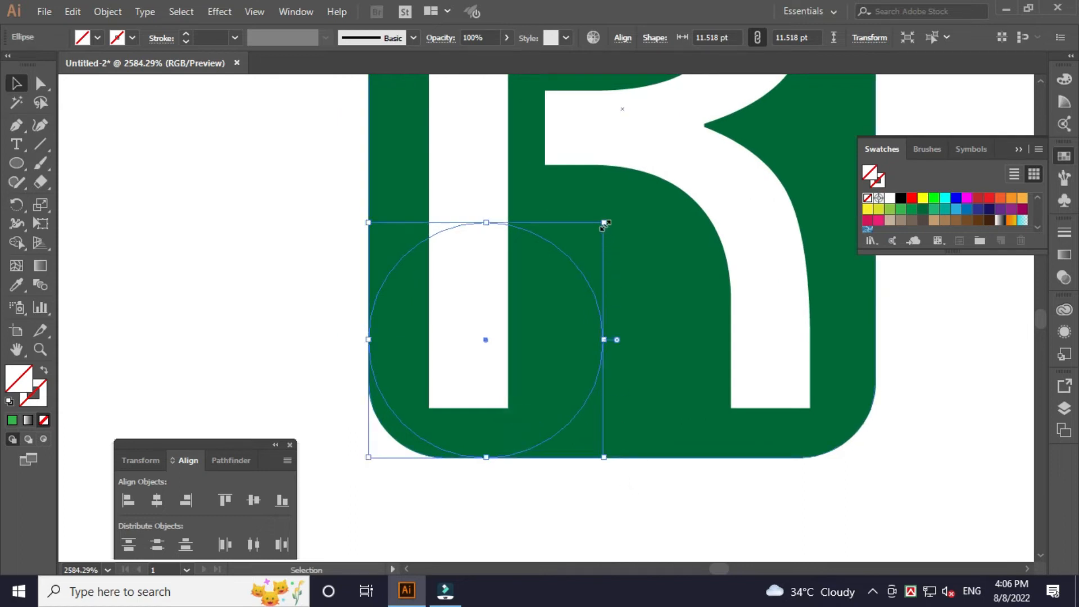
drag(605, 223, 574, 258)
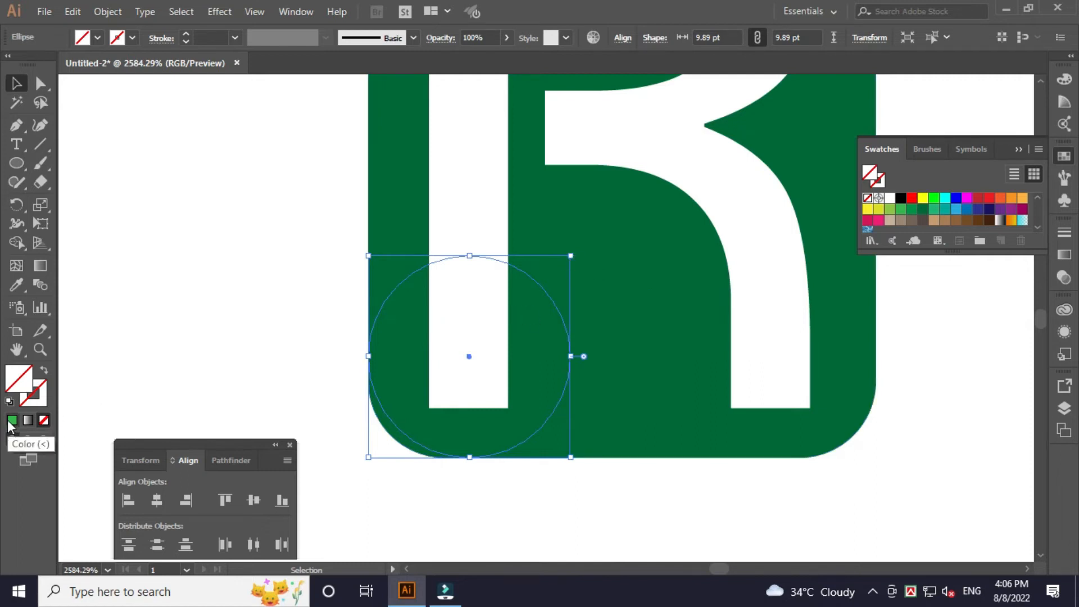
click(11, 420)
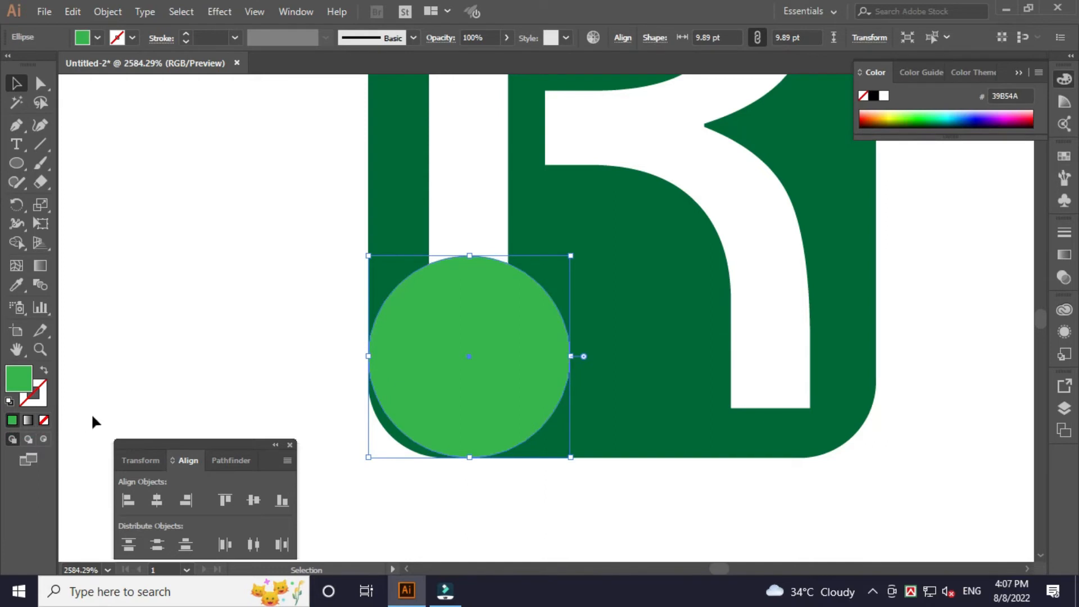
Step: Copy the green corner circle and paste the copy in place directly over the original
key(Tab)
click(159, 323)
click(476, 337)
drag(561, 312, 571, 355)
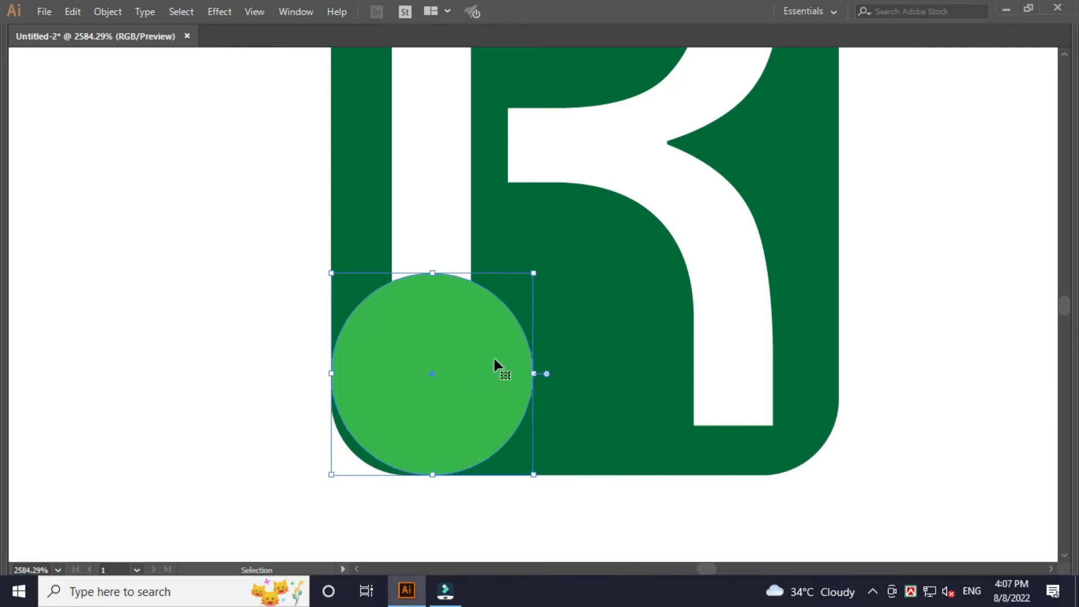
click(71, 10)
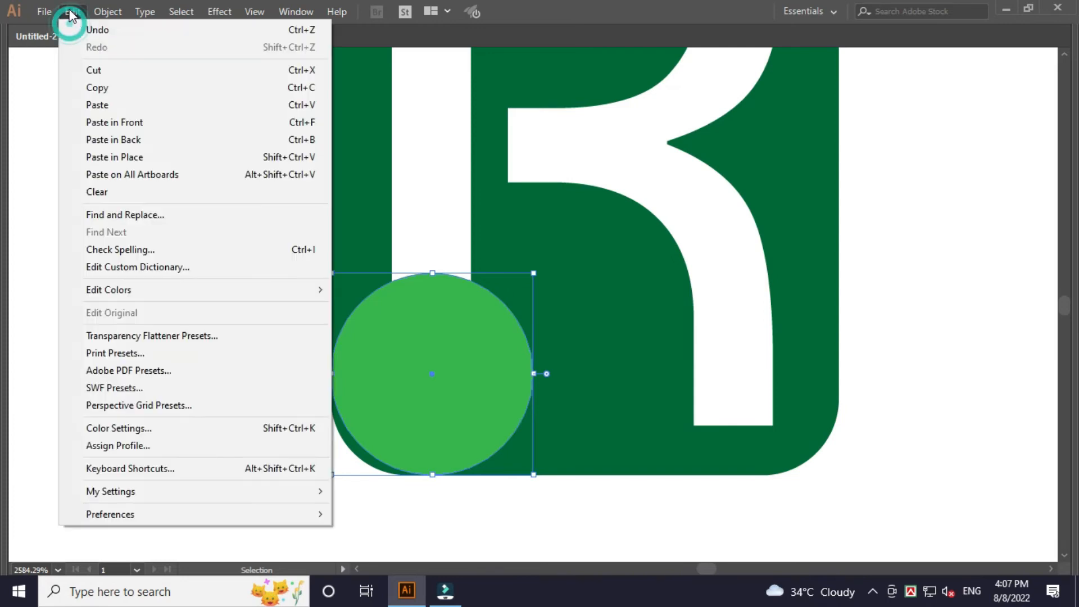
click(99, 88)
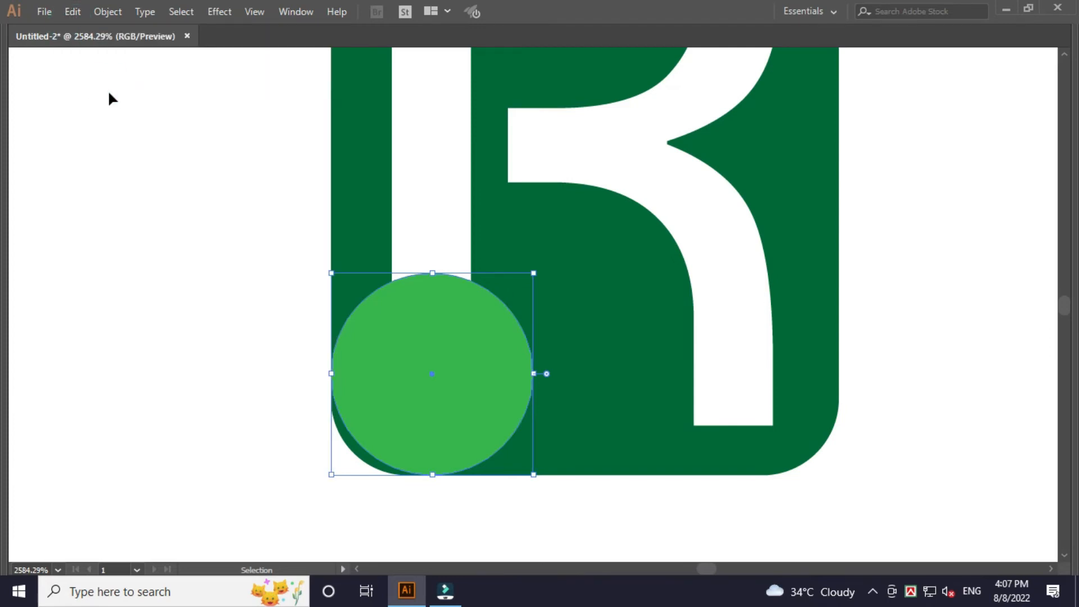
click(73, 11)
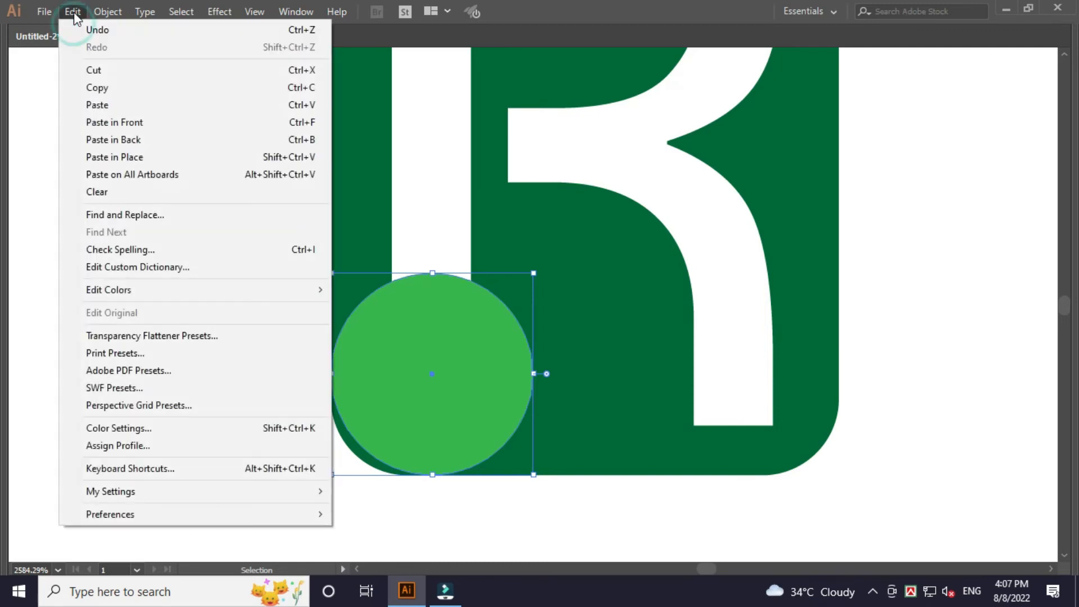
click(130, 160)
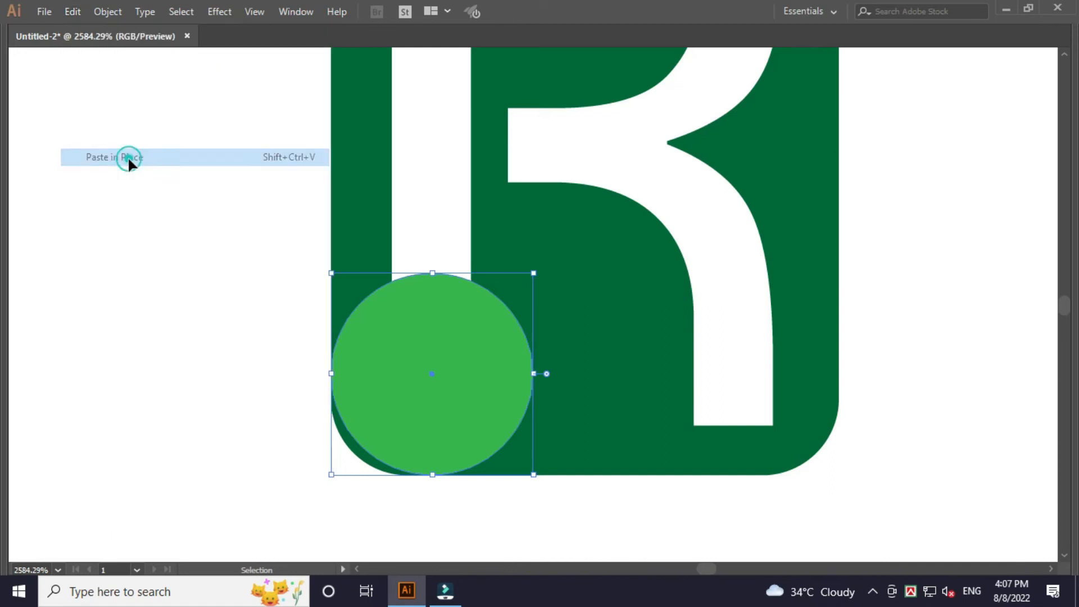
click(175, 271)
drag(422, 344, 473, 328)
key(a)
key(ctrl+z)
key(v)
Step: Enlarge the top copy of the circle proportionally about its center until it extends past the rectangle's lower-left corner
click(186, 277)
click(464, 344)
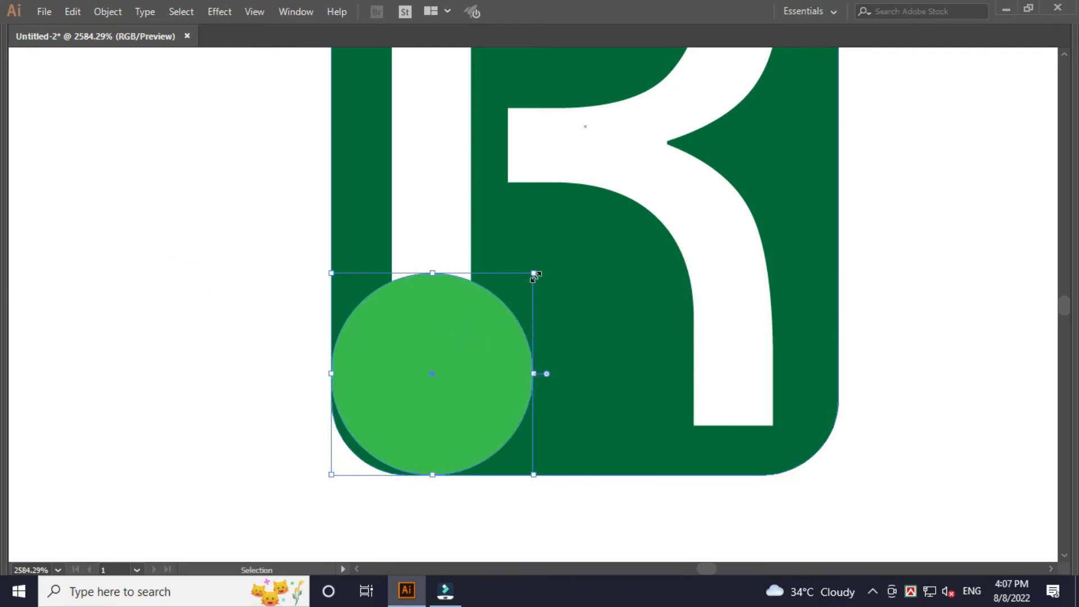
drag(535, 275, 617, 231)
drag(622, 230, 624, 228)
key(a)
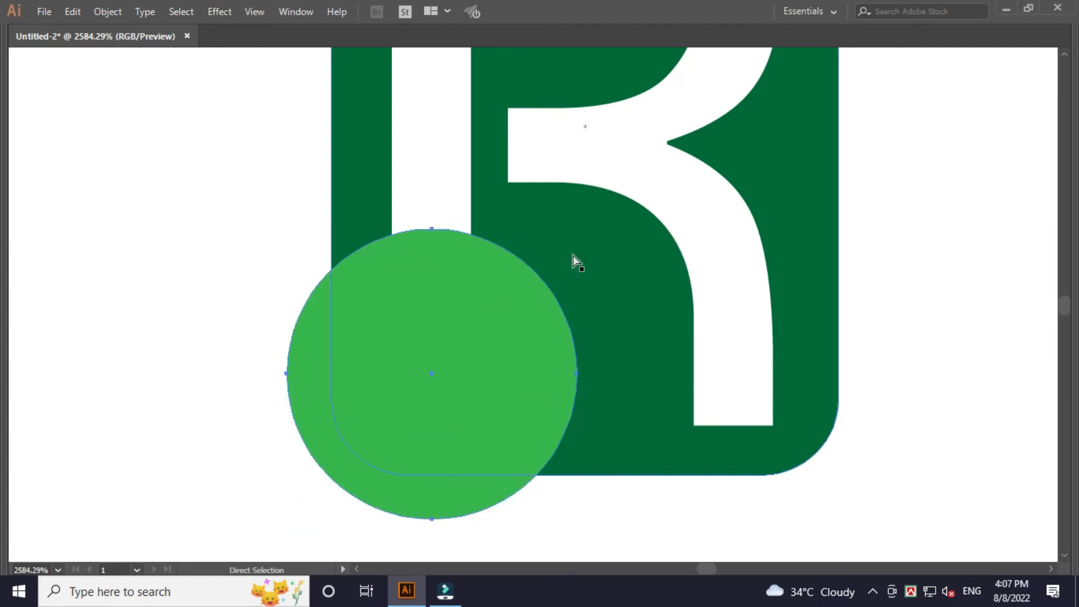
Step: Subtract the enlarged circle from the dark green rectangle with the Minus Front shape mode
key(ctrl+minus)
key(space)
drag(700, 249, 660, 316)
key(v)
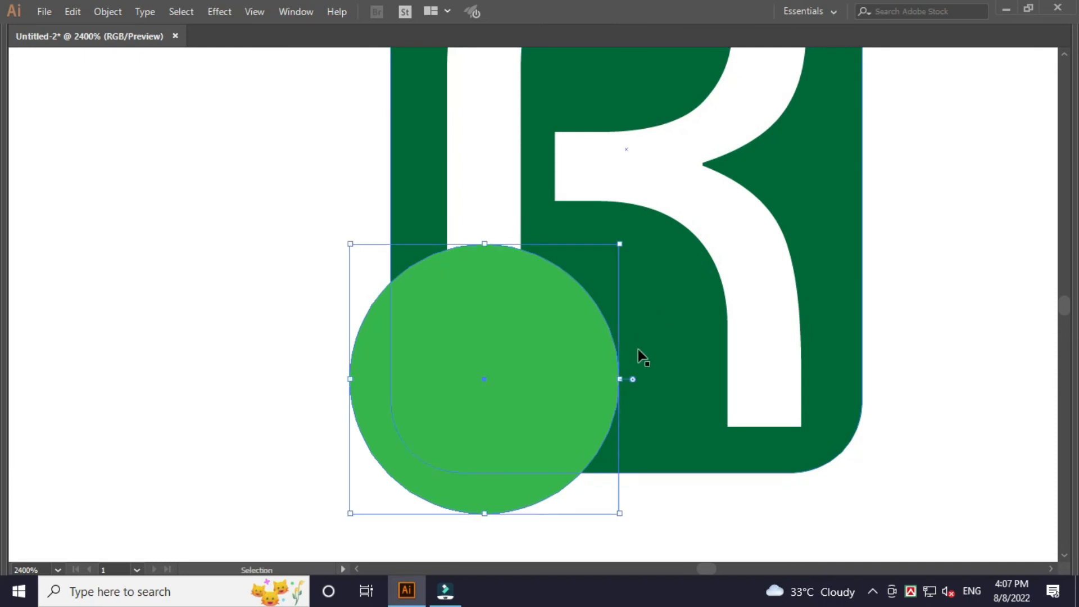
click(673, 514)
click(592, 376)
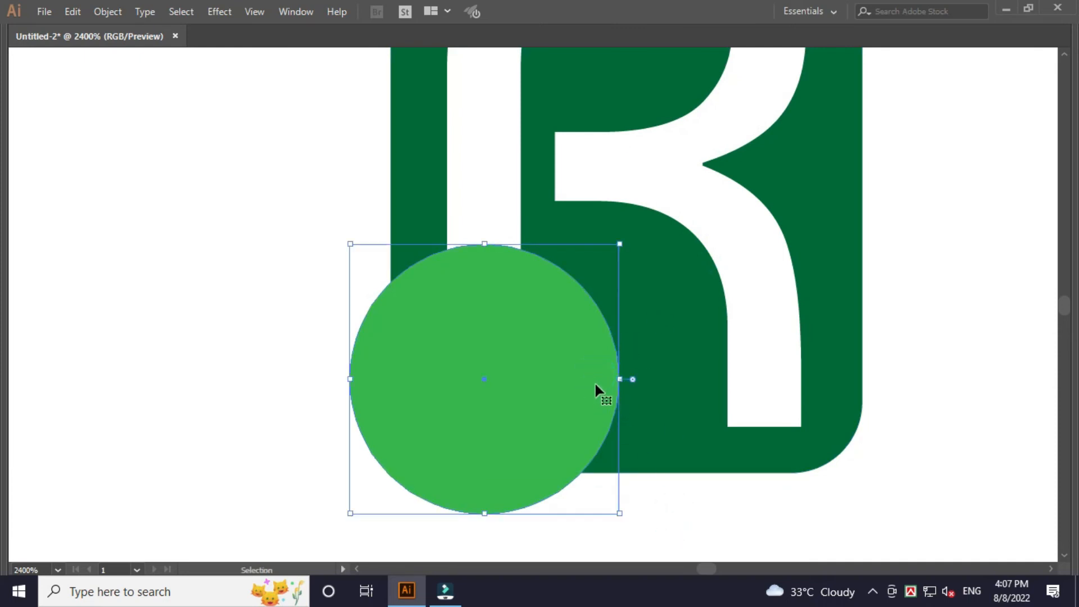
shift+click(832, 279)
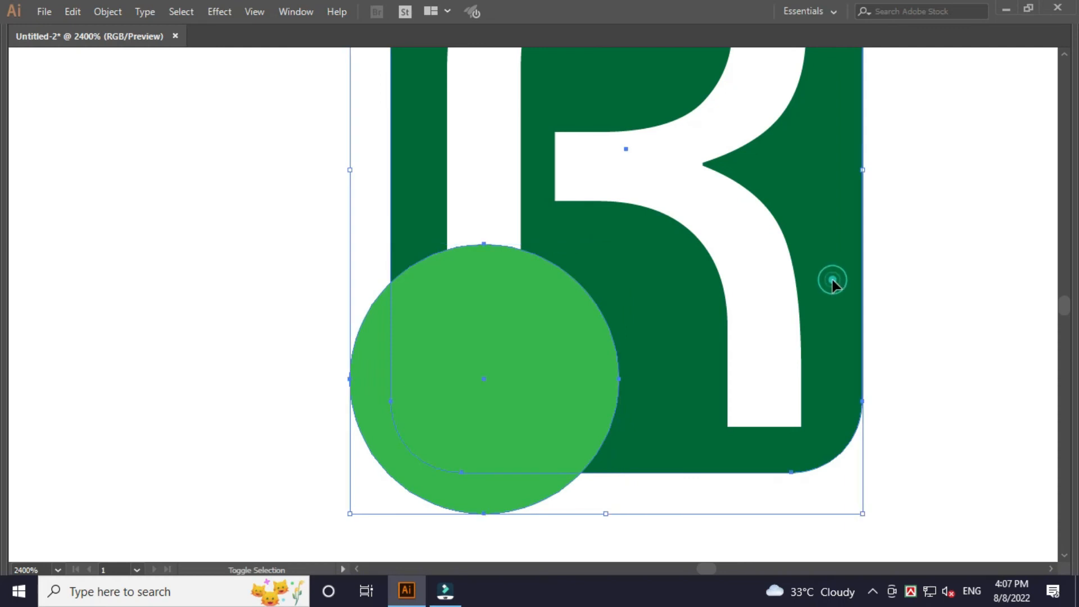
key(Tab)
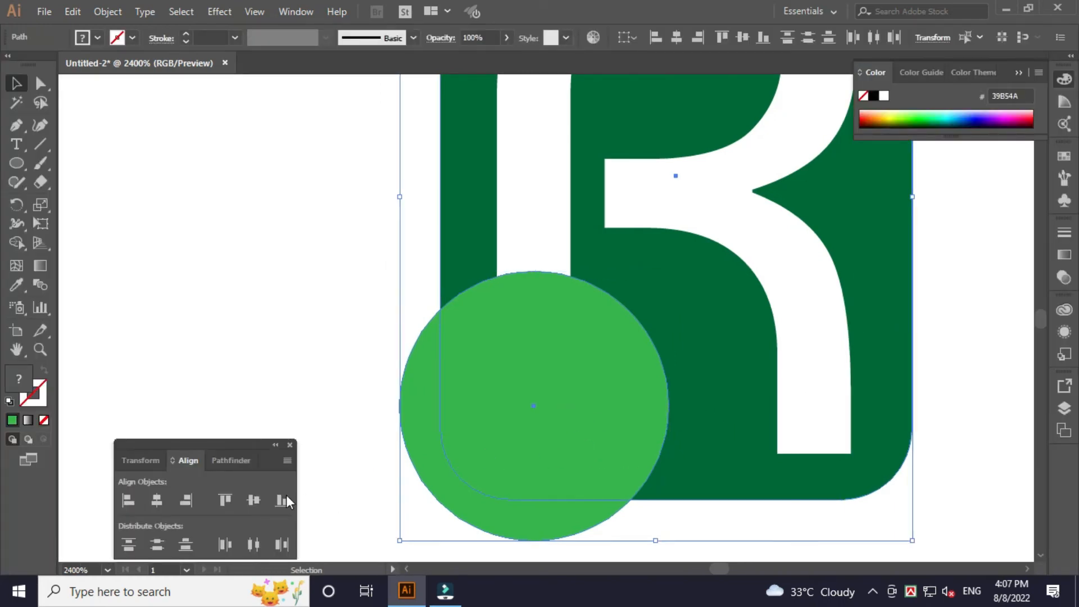
click(228, 461)
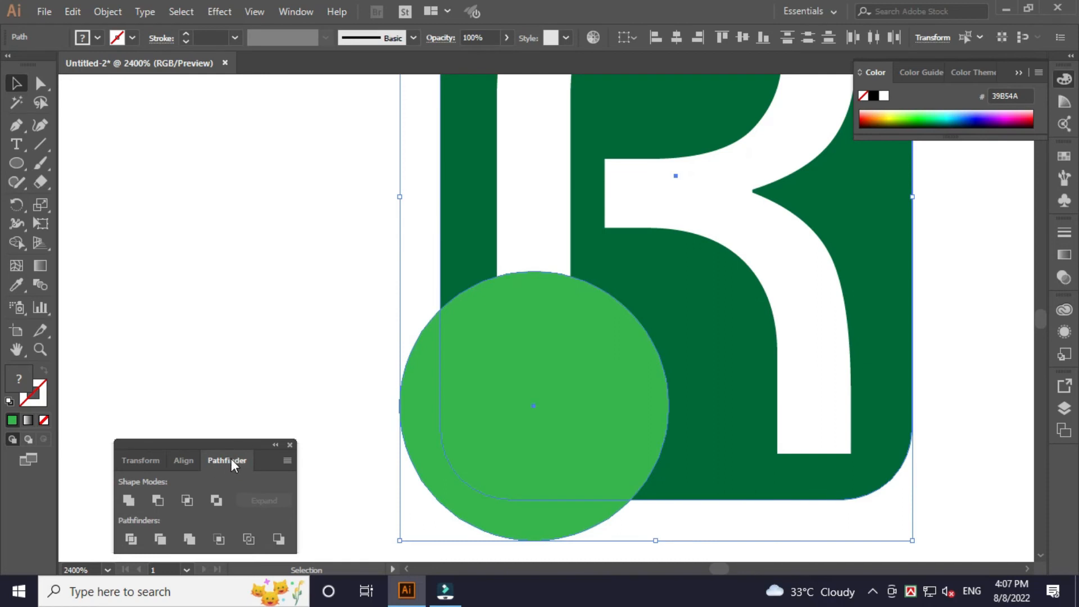
click(159, 501)
click(353, 354)
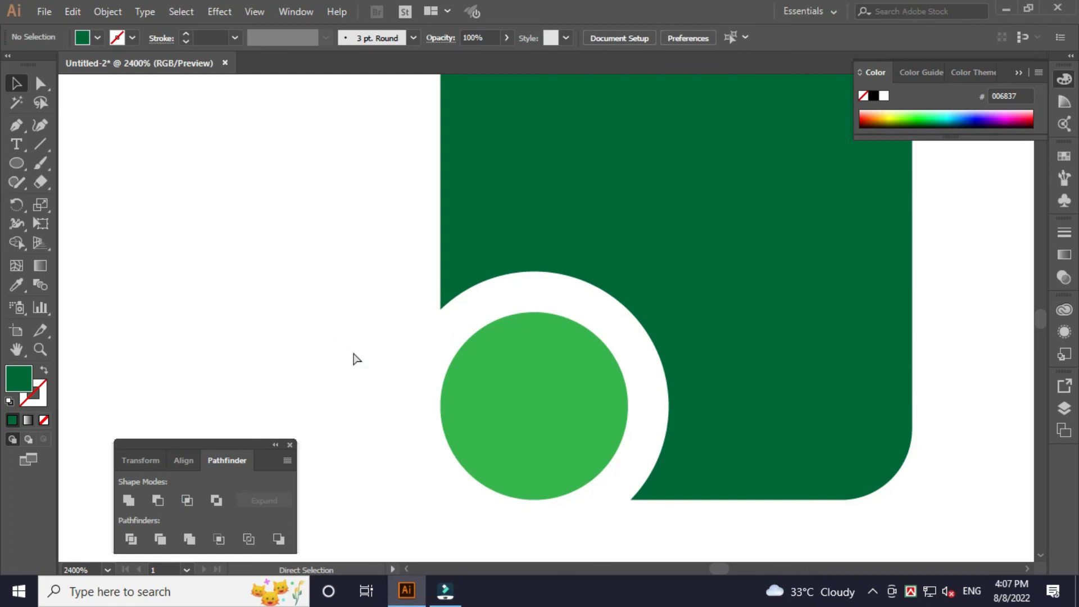
Step: Send the cut-out dark green rectangle and the small green circle to the back, behind the white R
key(ctrl+minus)
key(ctrl+minus)
drag(713, 371, 655, 417)
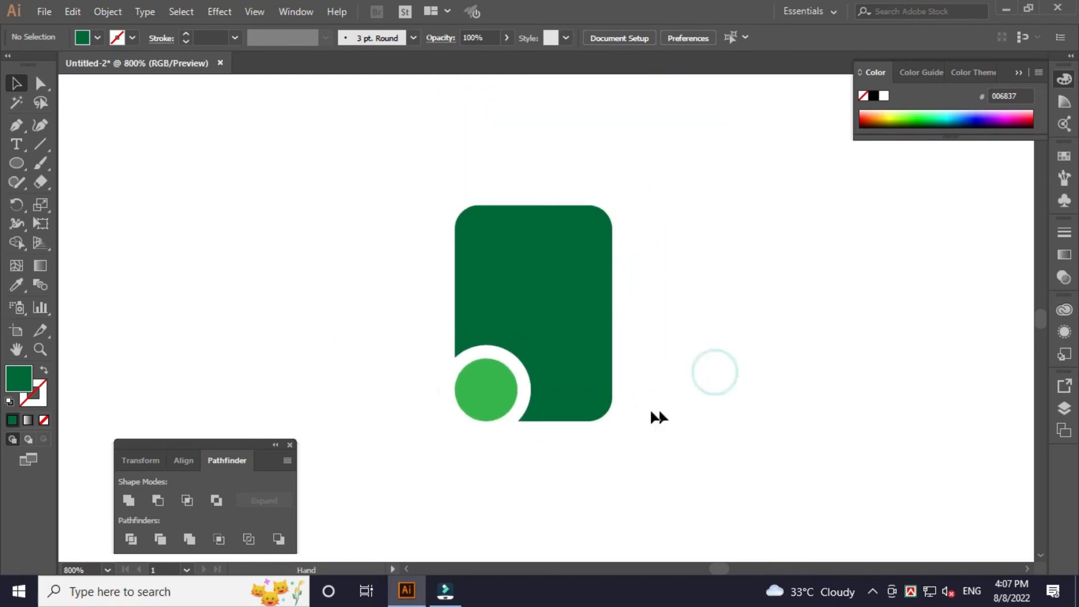
click(580, 393)
shift+click(494, 402)
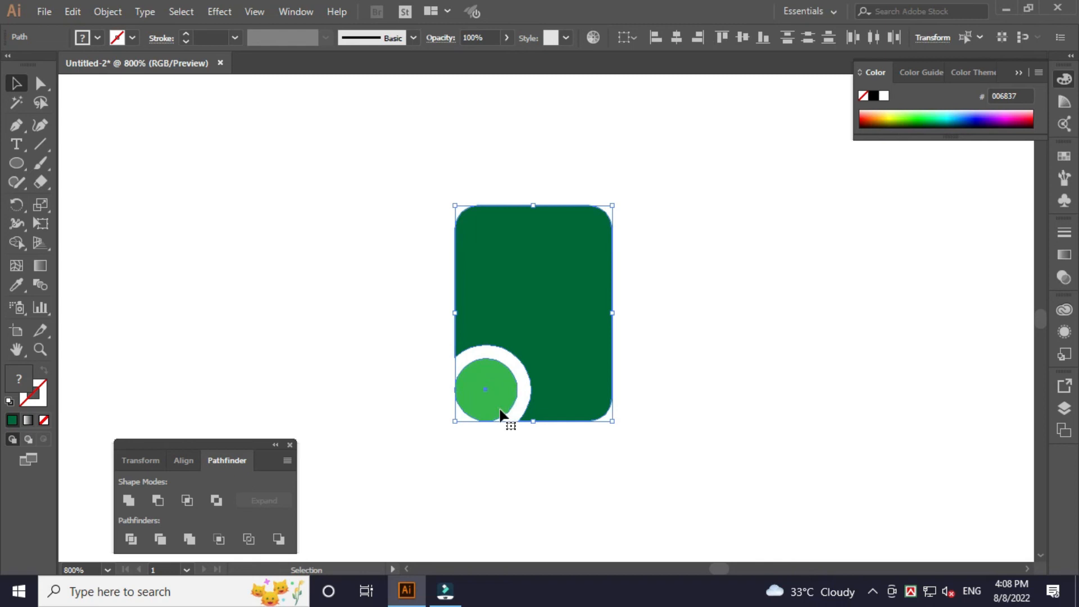
key(ctrl+shift+bracketleft)
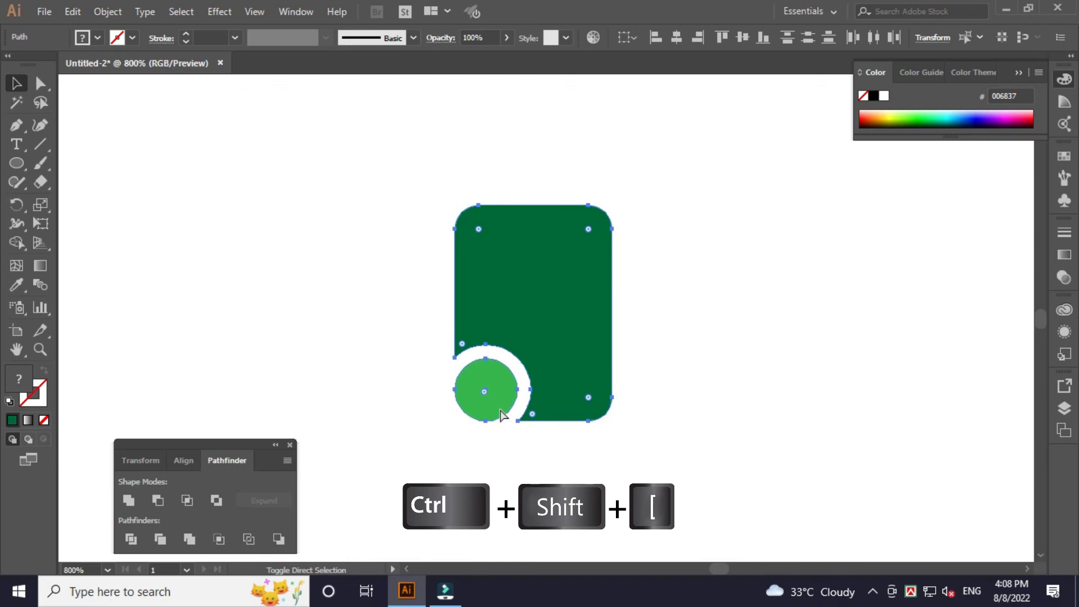
Step: Fill the small corner circle with the same dark green swatch as the rectangle
click(709, 370)
key(Tab)
key(ctrl+space)
drag(331, 164, 723, 427)
key(space)
drag(658, 406, 712, 414)
click(460, 449)
key(Tab)
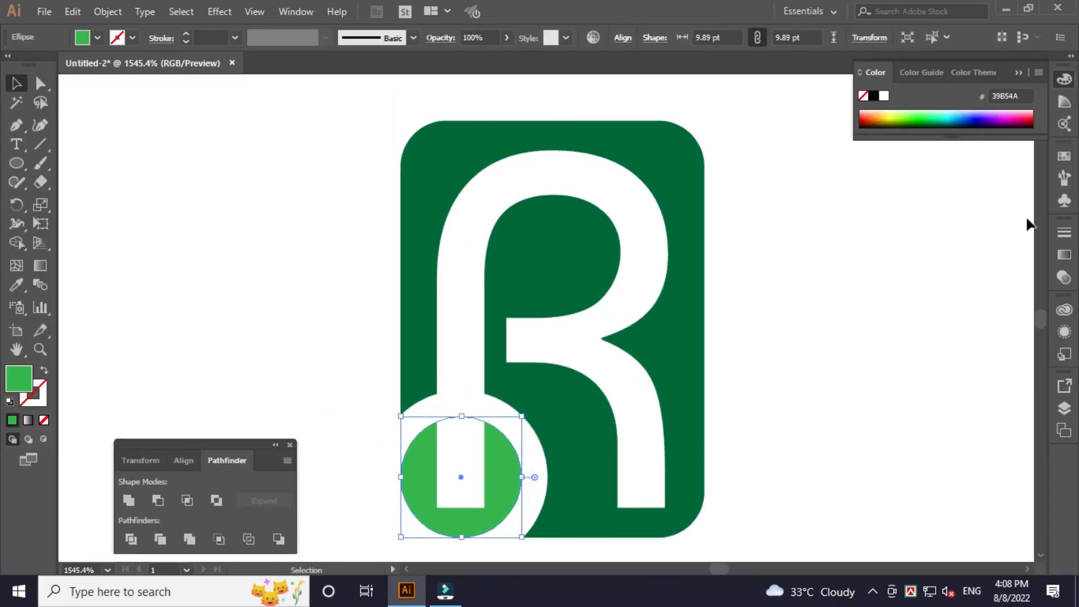
click(1063, 161)
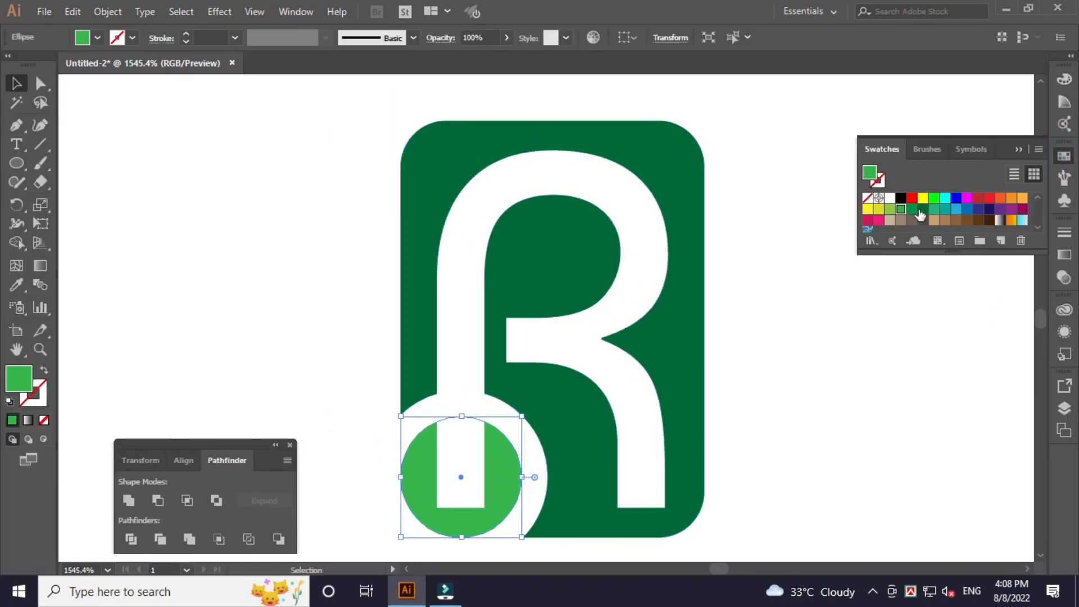
click(923, 210)
click(809, 348)
key(Tab)
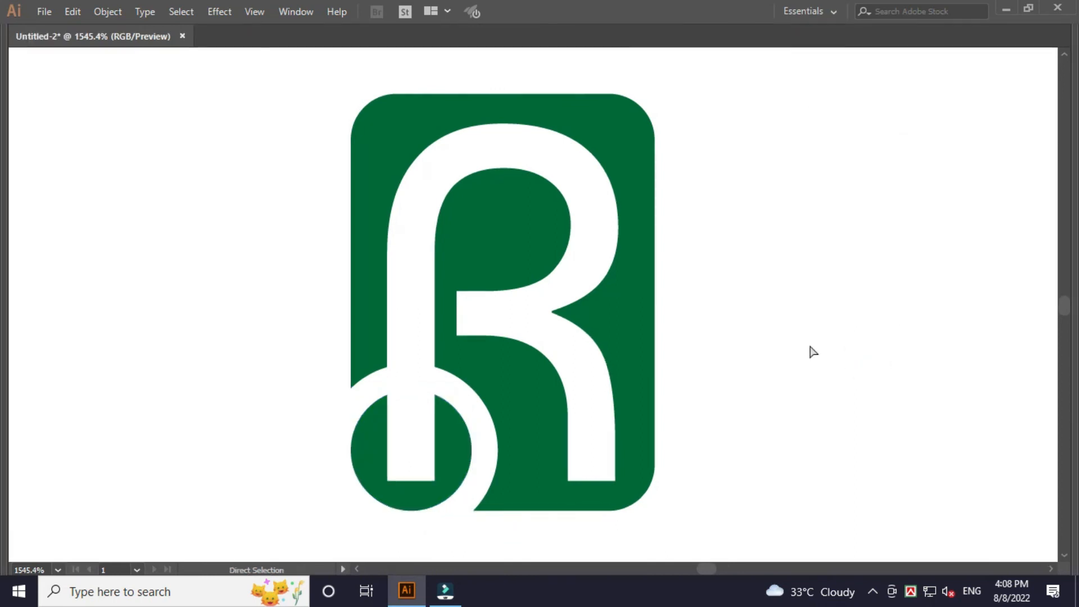
key(ctrl+minus)
drag(759, 344, 785, 345)
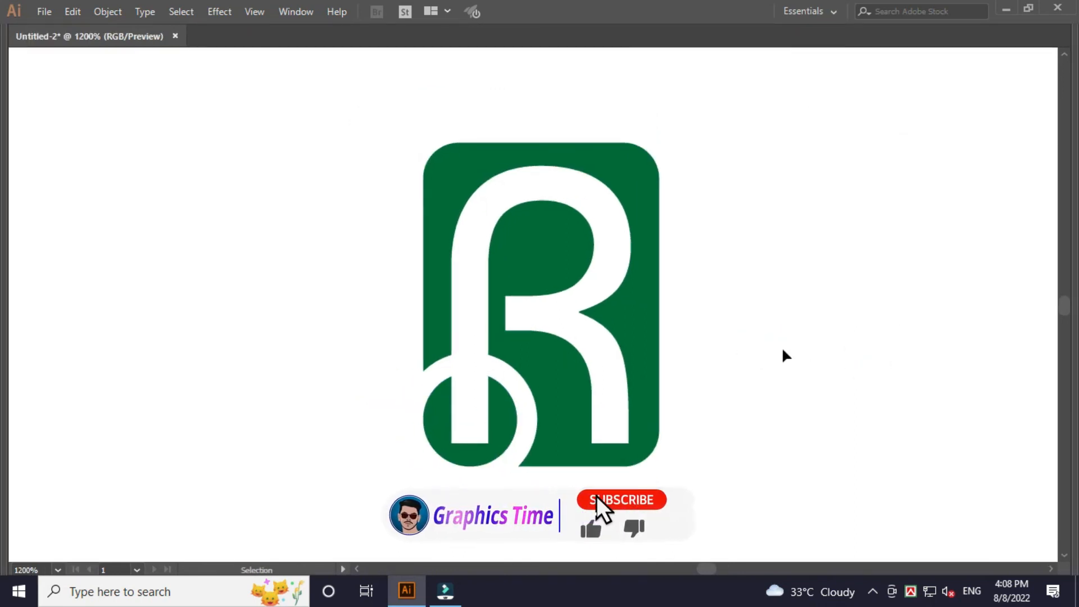